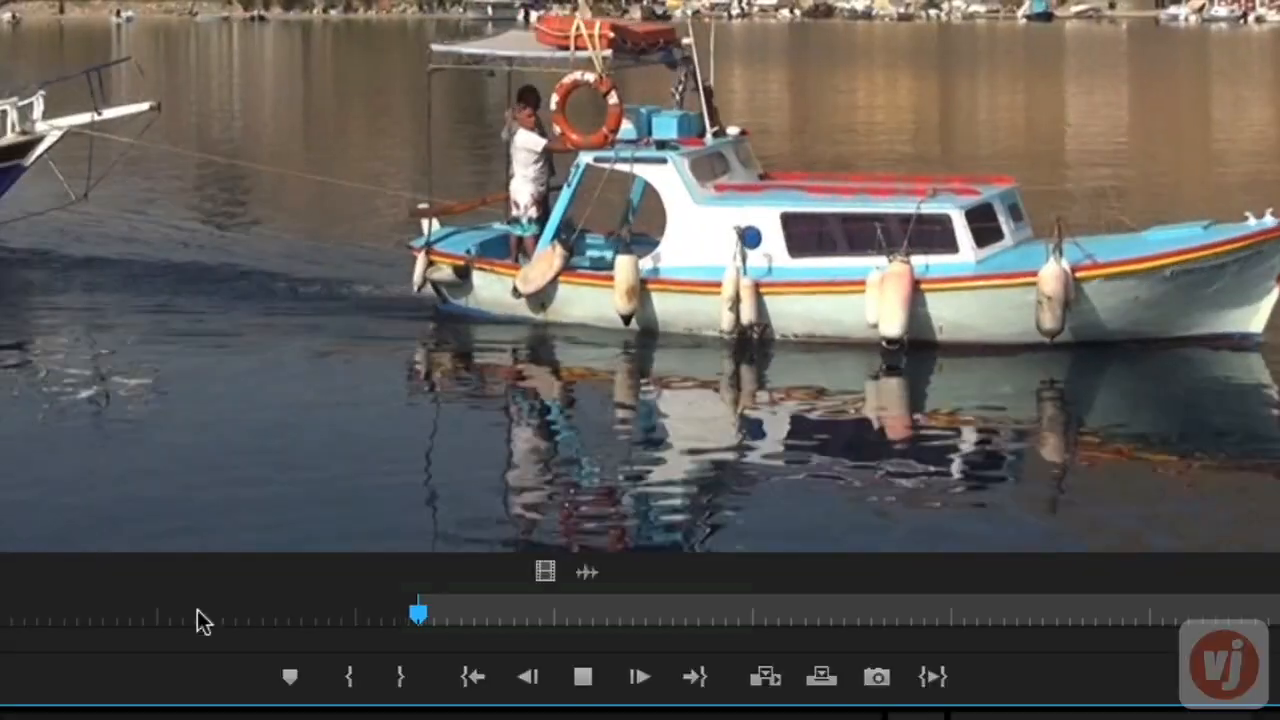
Mark In and Out points around the passing boats in the source clip
{"action": "key", "text": "i"}
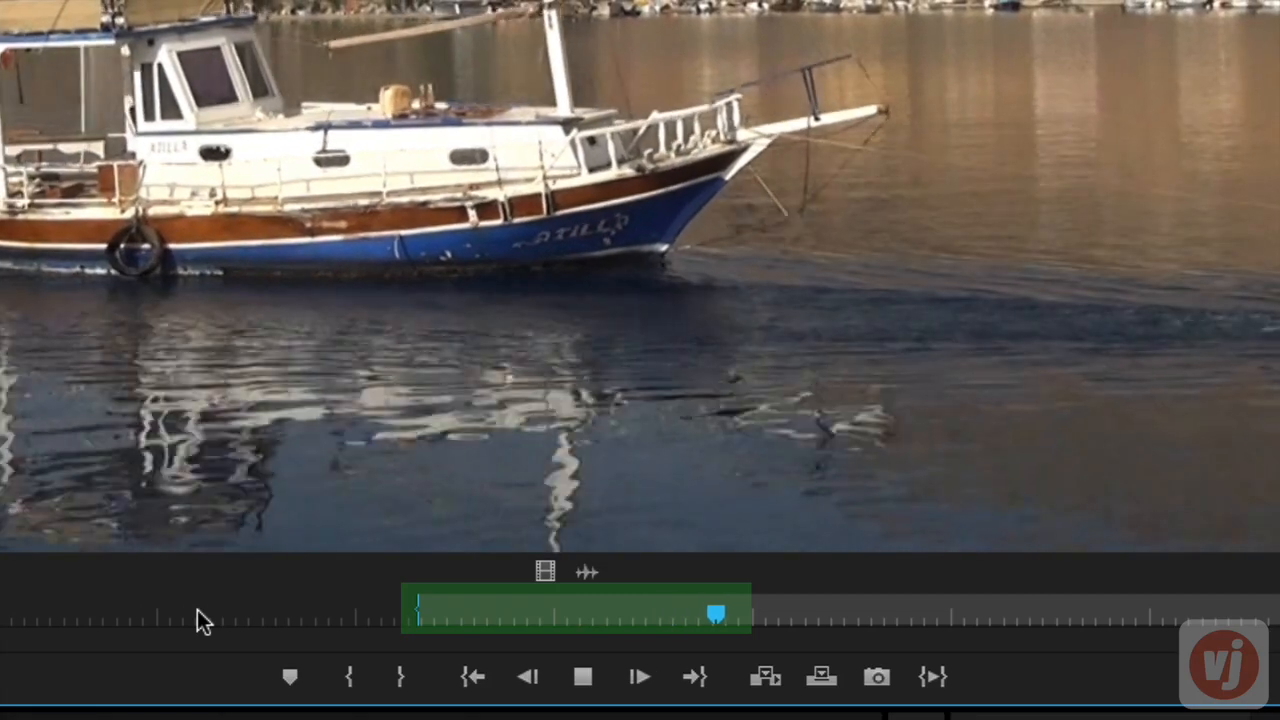
{"action": "key", "text": "o"}
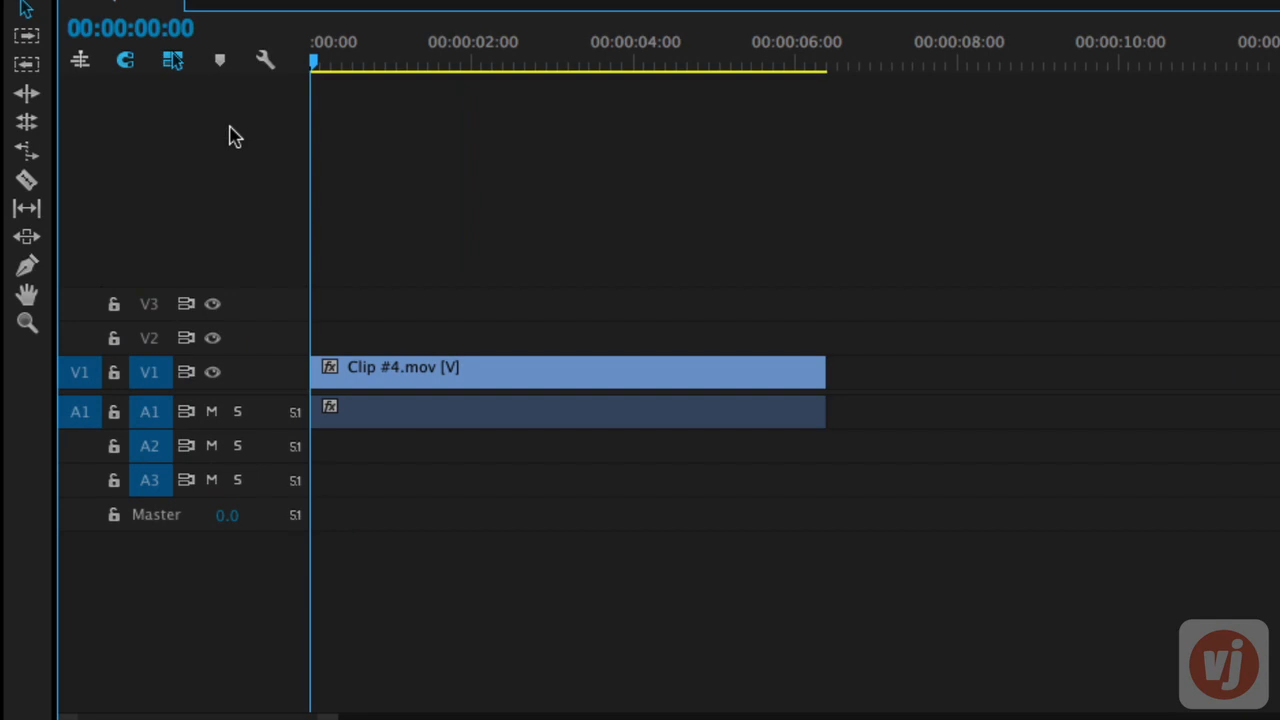
Add one video track after Video 3 and one Standard audio track after Audio 3
{"action": "right_click", "coordinate": [230, 135]}
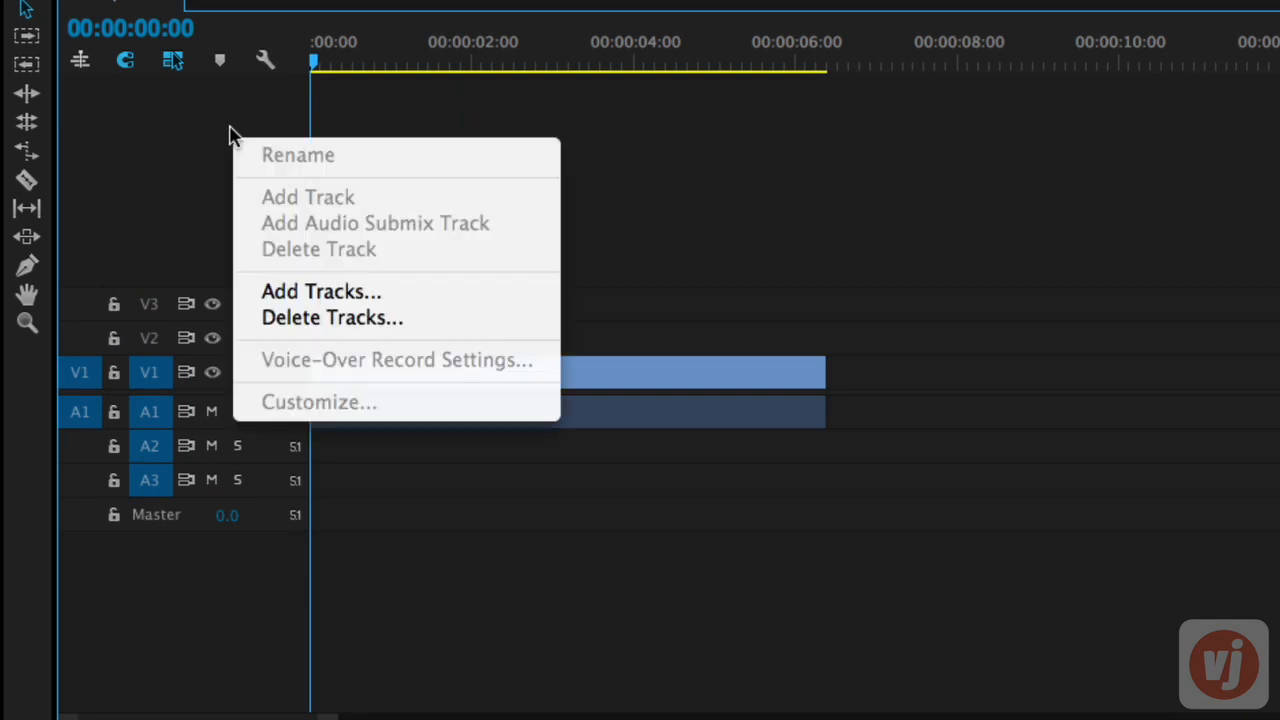
{"action": "left_click", "coordinate": [422, 296]}
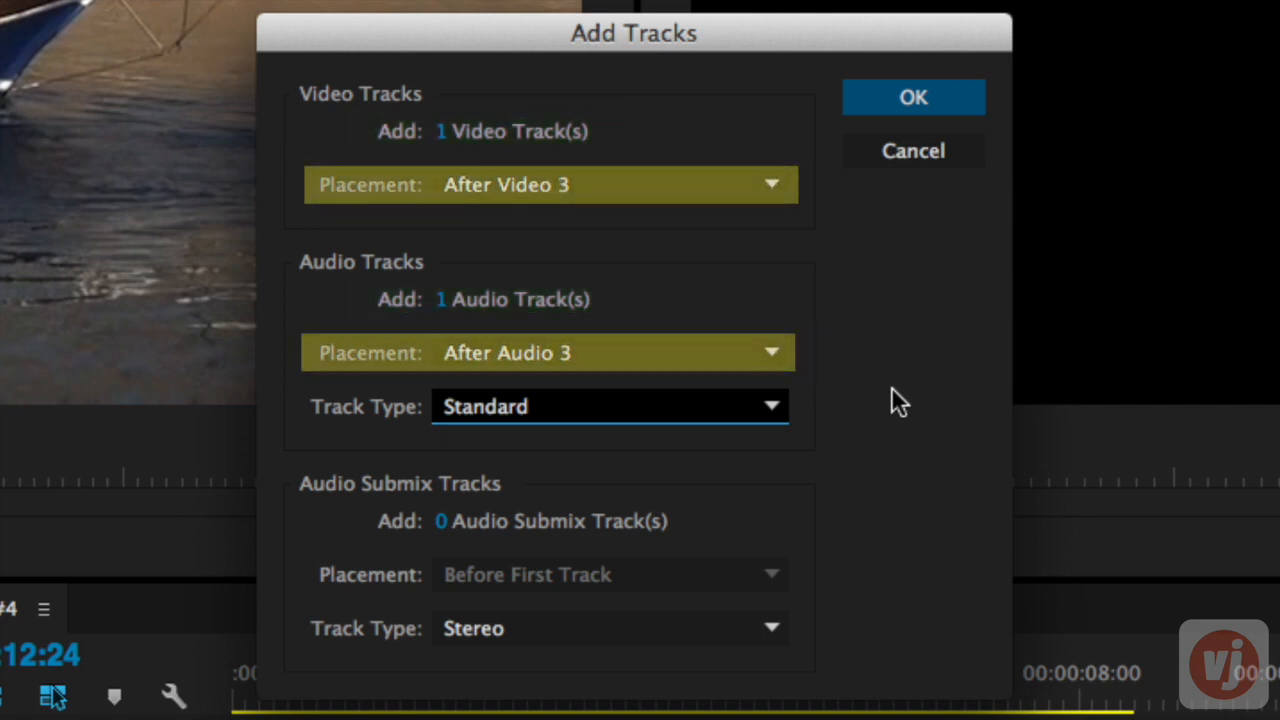
{"action": "left_click", "coordinate": [738, 395]}
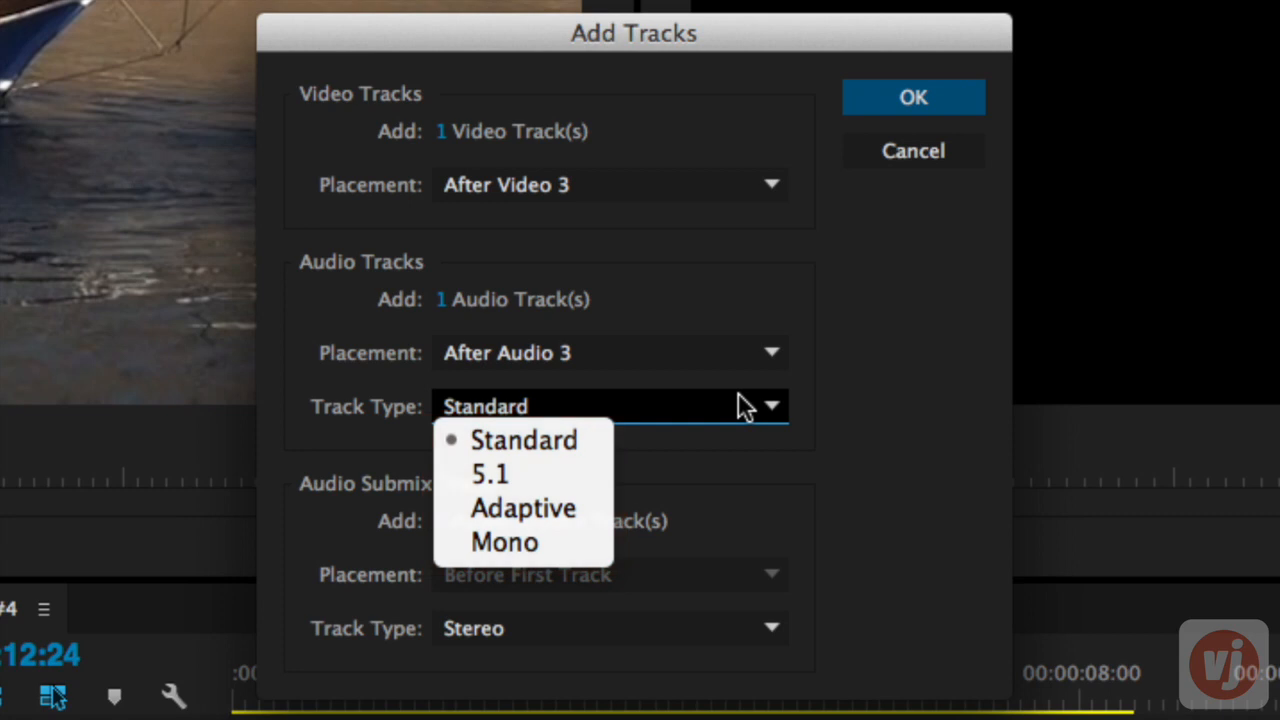
{"action": "left_click", "coordinate": [745, 407]}
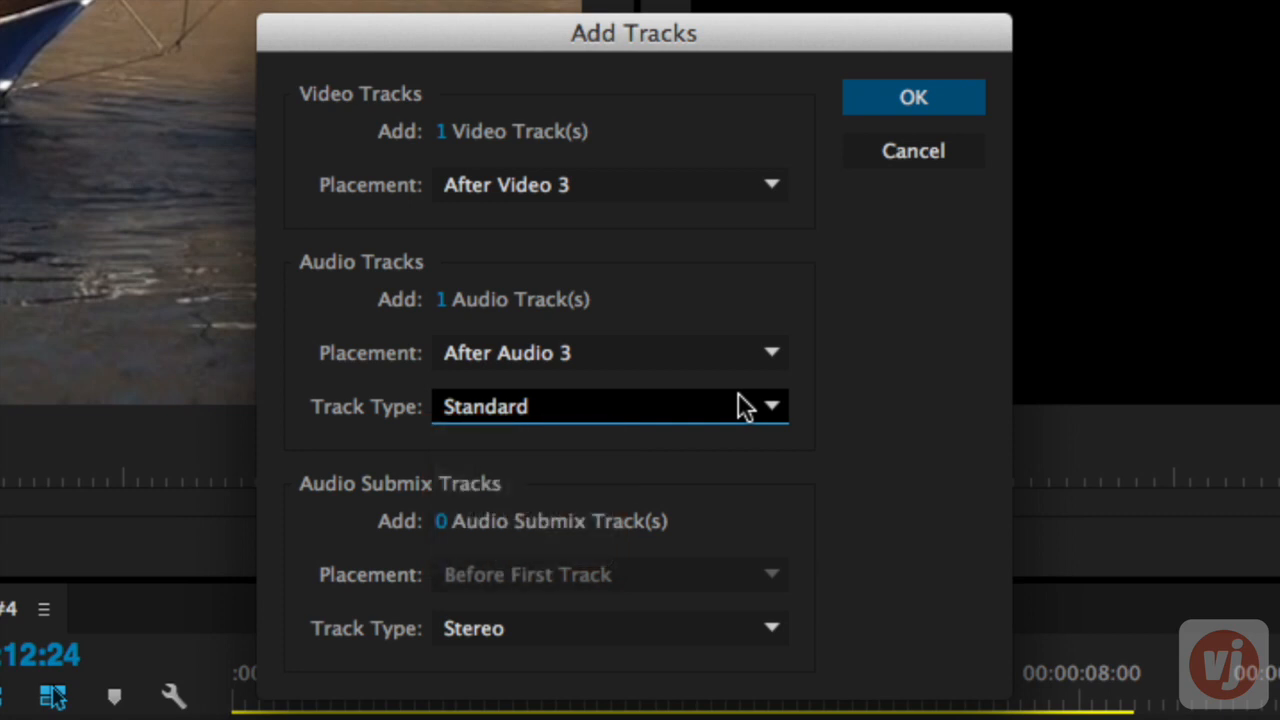
{"action": "left_click", "coordinate": [884, 112]}
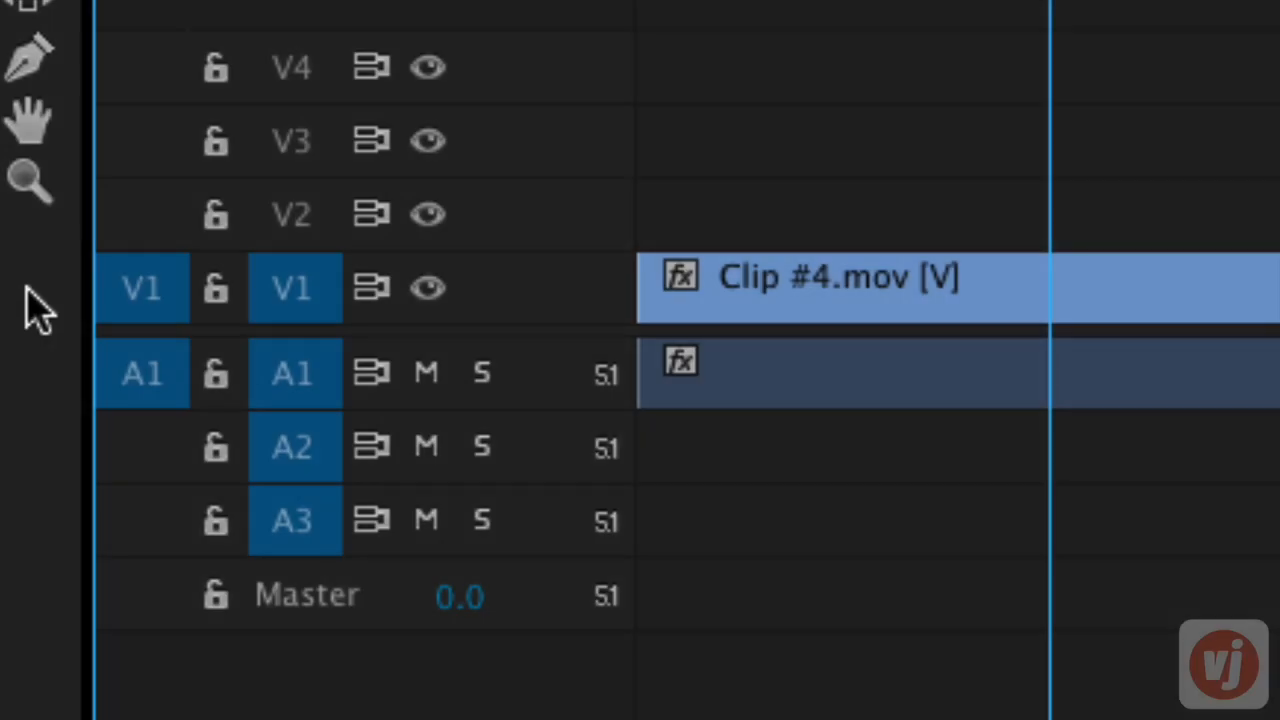
Patch the source video to track V2 and the source audio to A2, and toggle both patches off and on again
{"action": "left_click_drag", "start_coordinate": [152, 285], "coordinate": [149, 230]}
{"action": "left_click_drag", "start_coordinate": [151, 370], "coordinate": [150, 425]}
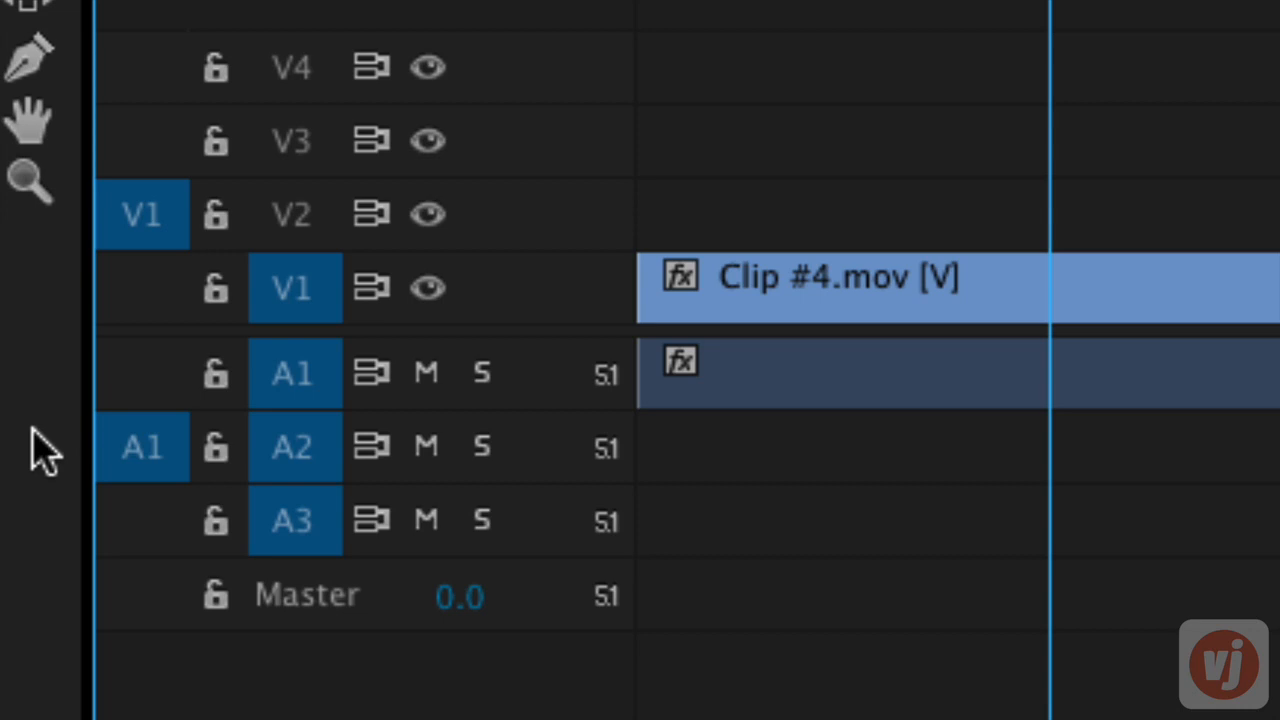
{"action": "left_click", "coordinate": [150, 236]}
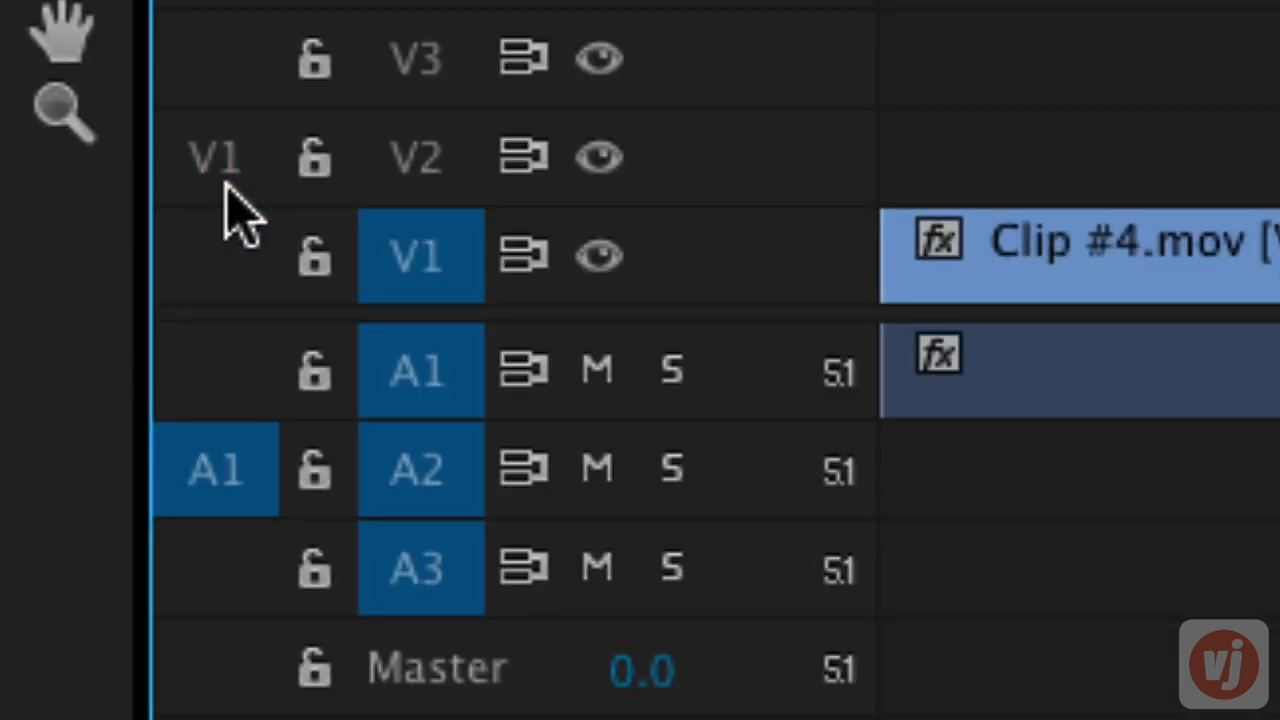
{"action": "left_click", "coordinate": [226, 185]}
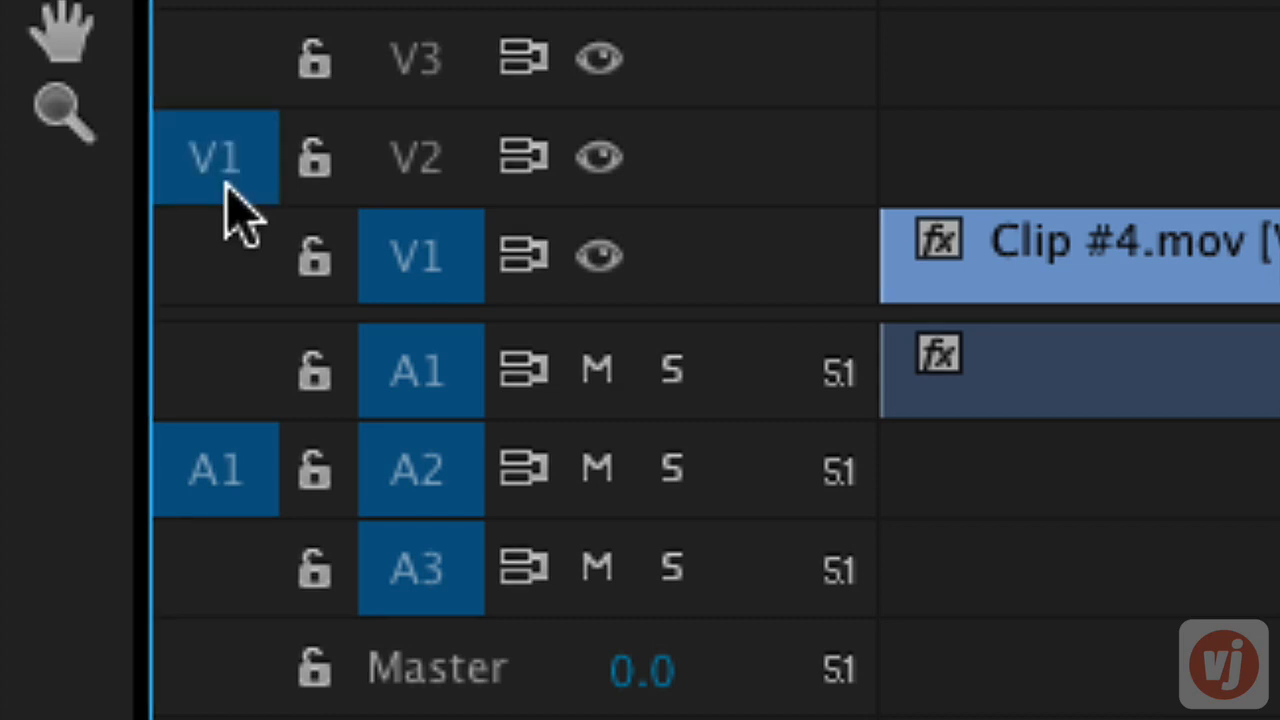
{"action": "left_click", "coordinate": [224, 490]}
{"action": "left_click", "coordinate": [224, 492]}
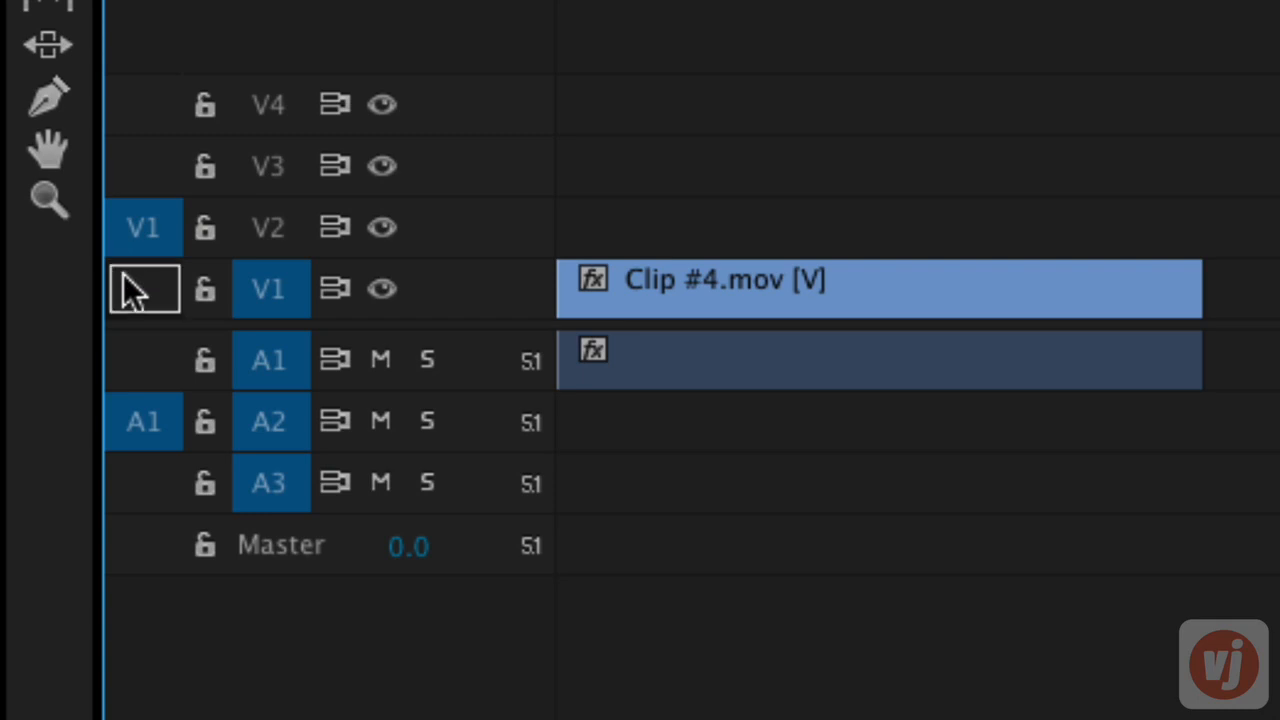
Move the source patches back to video track V1 and audio track A1
{"action": "left_click", "coordinate": [140, 289]}
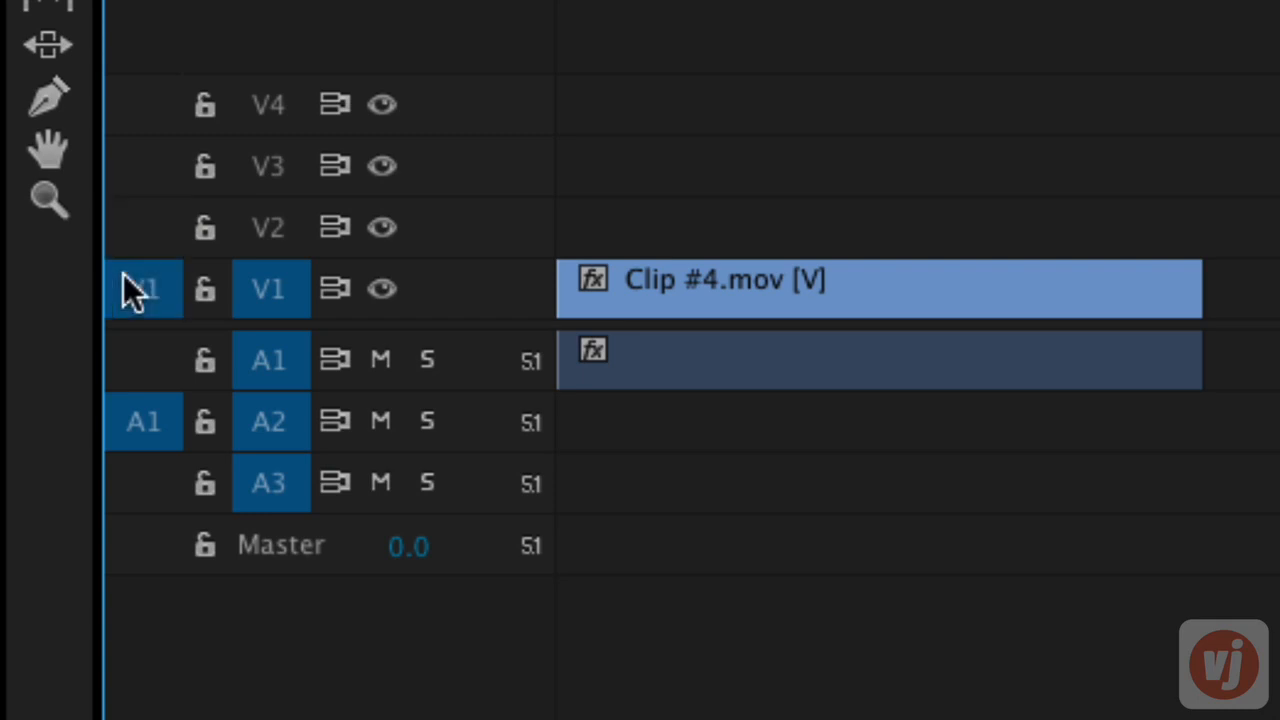
{"action": "left_click", "coordinate": [116, 364]}
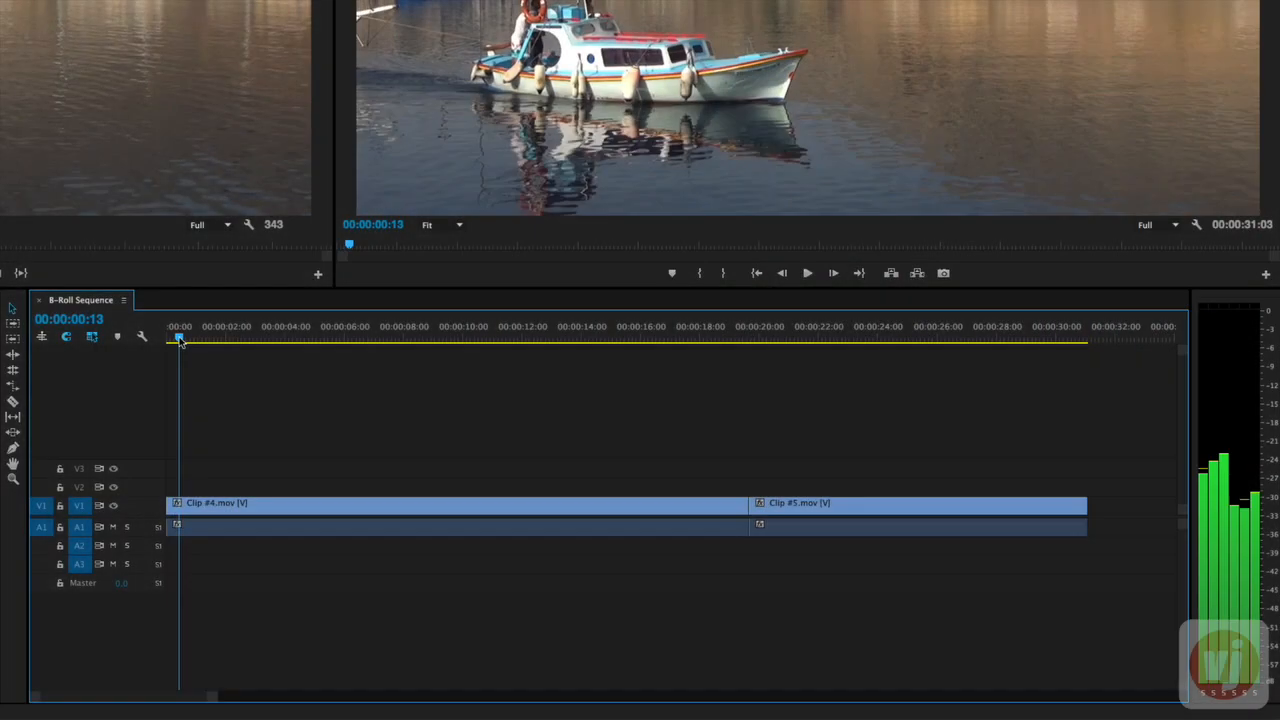
Scrub the playhead along the B-Roll Sequence and insert the marked source clip at 00:00:19:20
{"action": "mouse_move", "coordinate": [177, 339]}
{"action": "left_mouse_down"}
{"action": "mouse_move", "coordinate": [966, 335]}
{"action": "mouse_move", "coordinate": [184, 338]}
{"action": "left_mouse_up"}
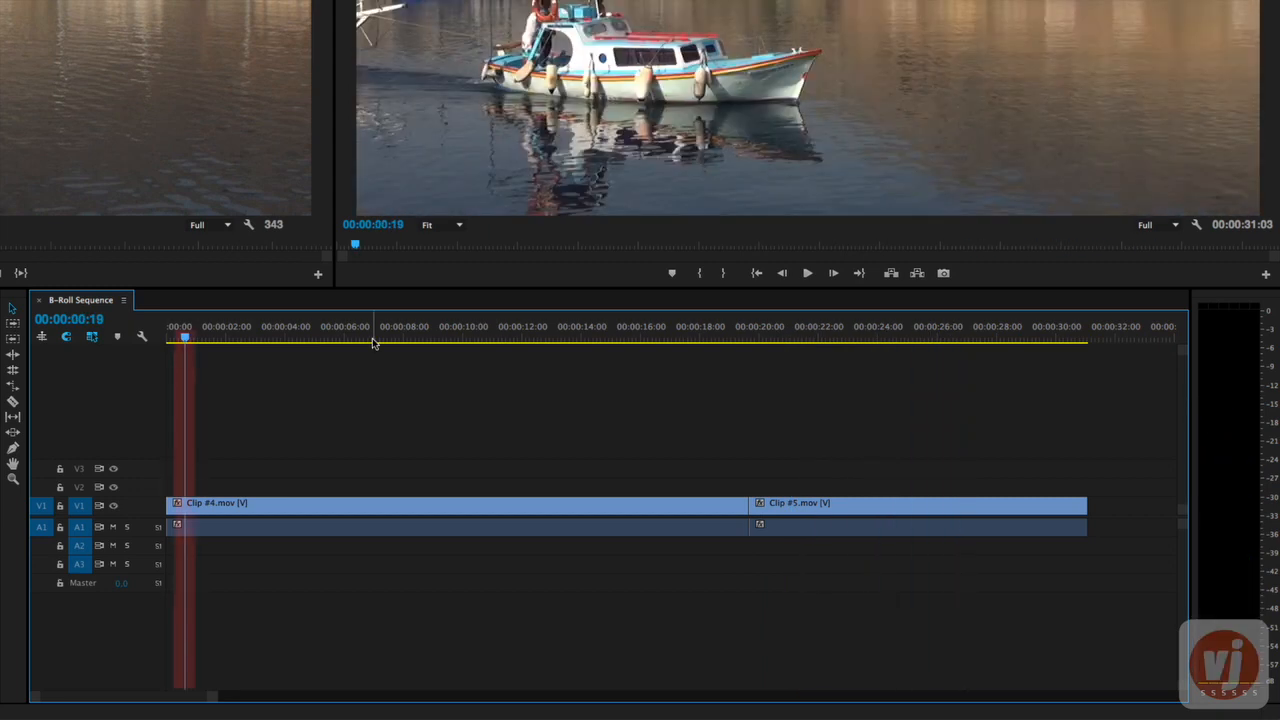
{"action": "left_click", "coordinate": [372, 341]}
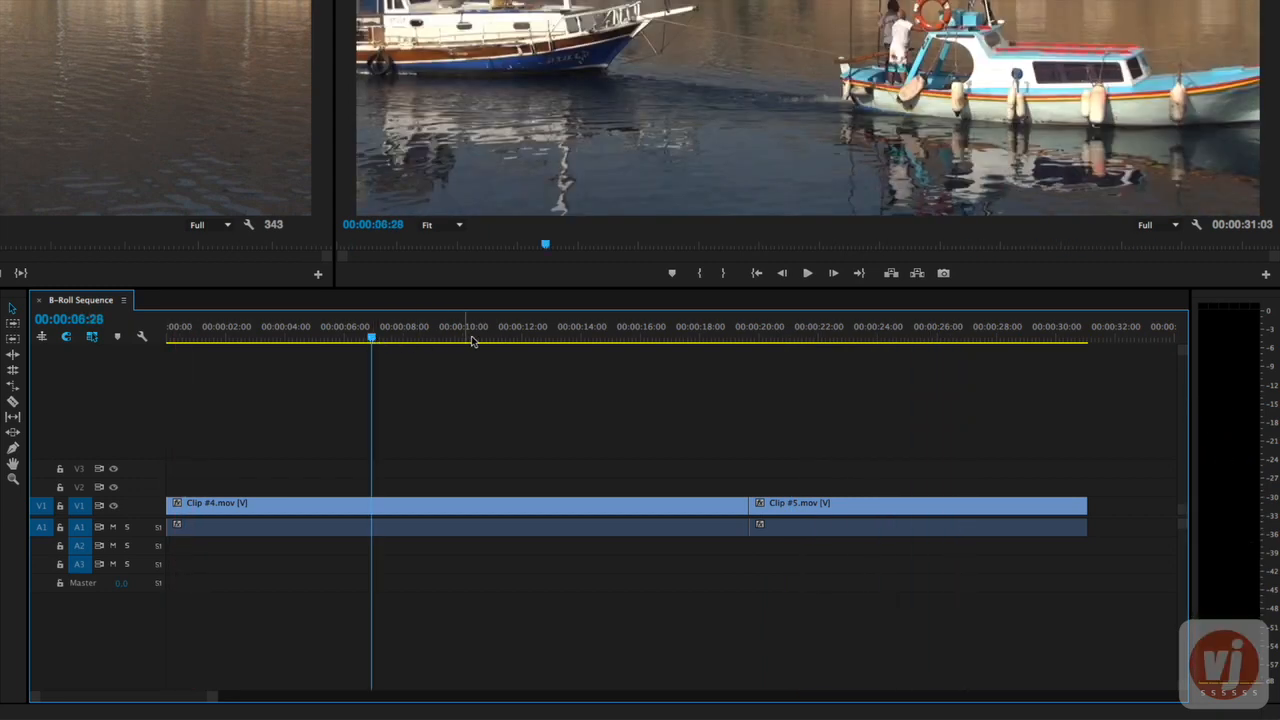
{"action": "left_click", "coordinate": [513, 340]}
{"action": "left_click", "coordinate": [689, 339]}
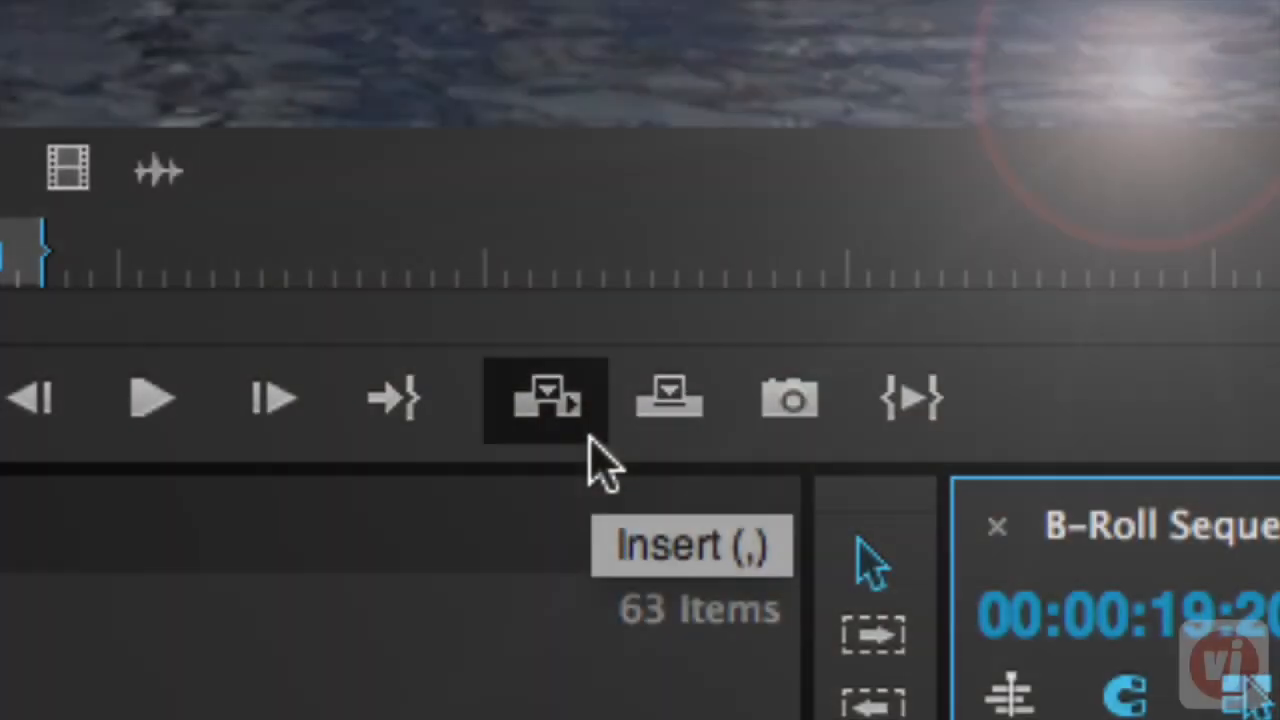
{"action": "left_click", "coordinate": [590, 445]}
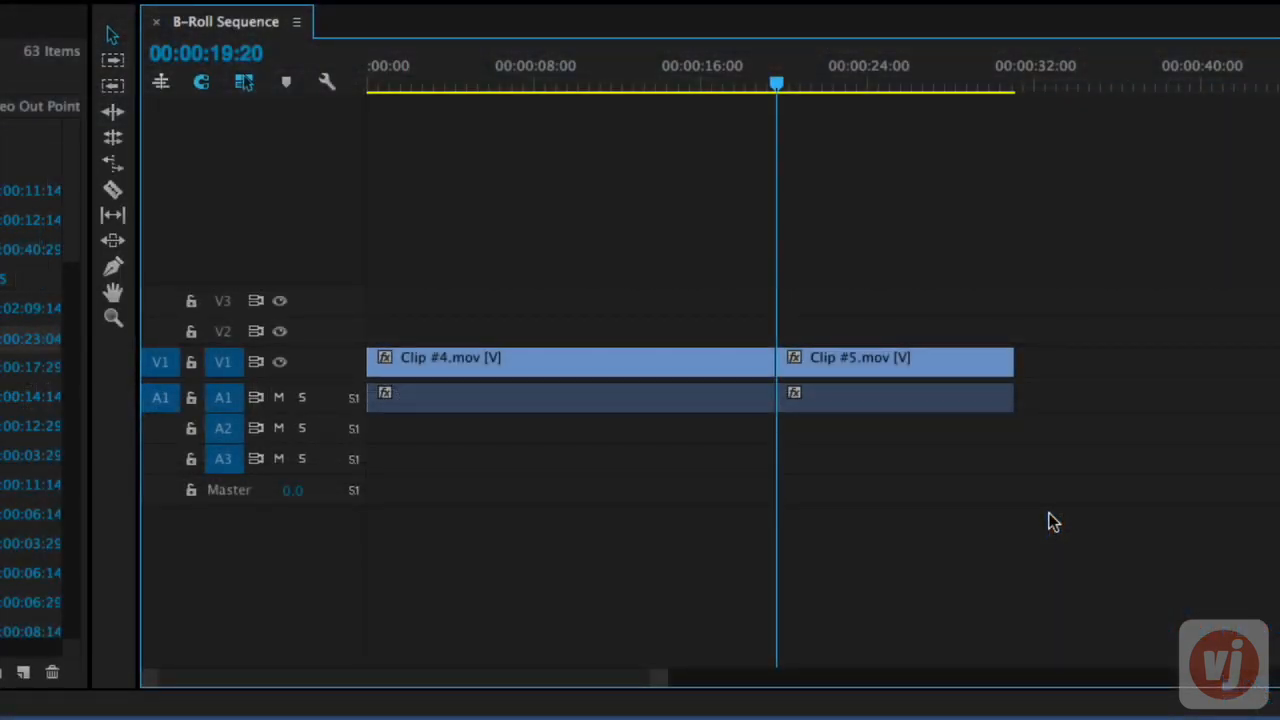
Overwrite the sequence at 00:00:19:20 with the marked source clip, and pull it and the leftover clip piece apart
{"action": "key", "text": "period"}
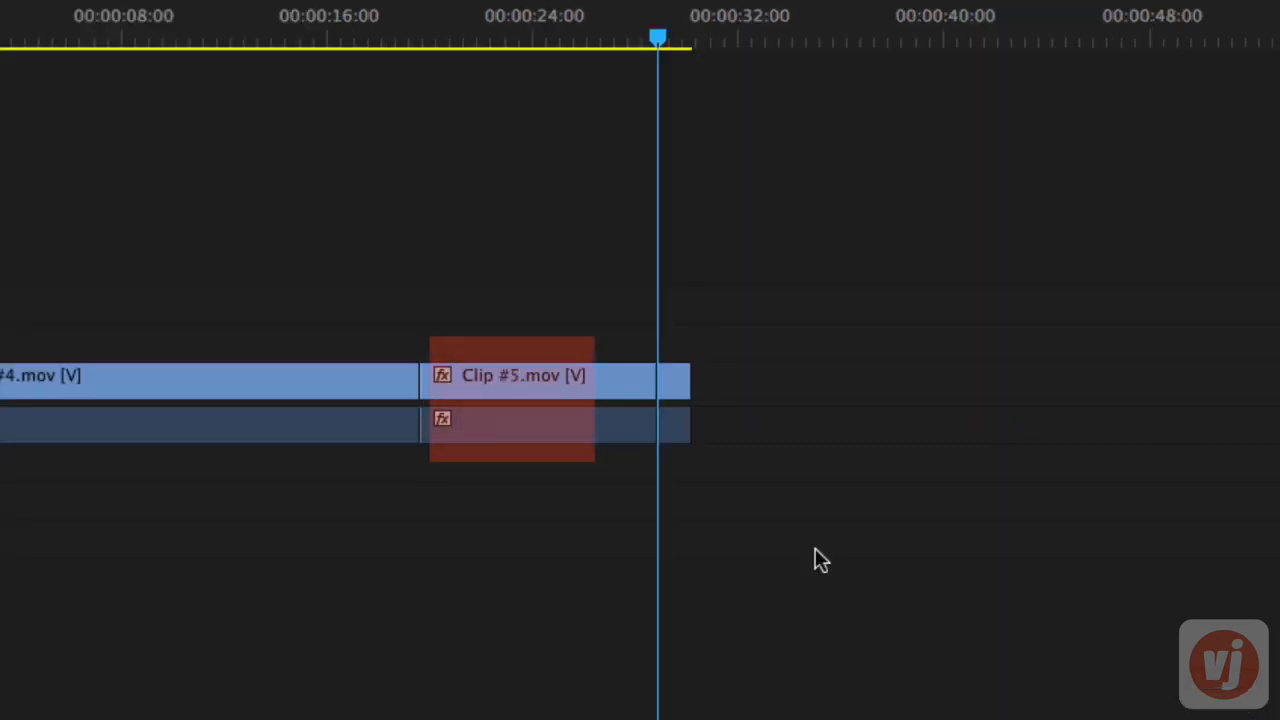
{"action": "left_click", "coordinate": [609, 390]}
{"action": "left_click_drag", "start_coordinate": [609, 390], "coordinate": [606, 358]}
{"action": "left_click_drag", "start_coordinate": [686, 376], "coordinate": [836, 378]}
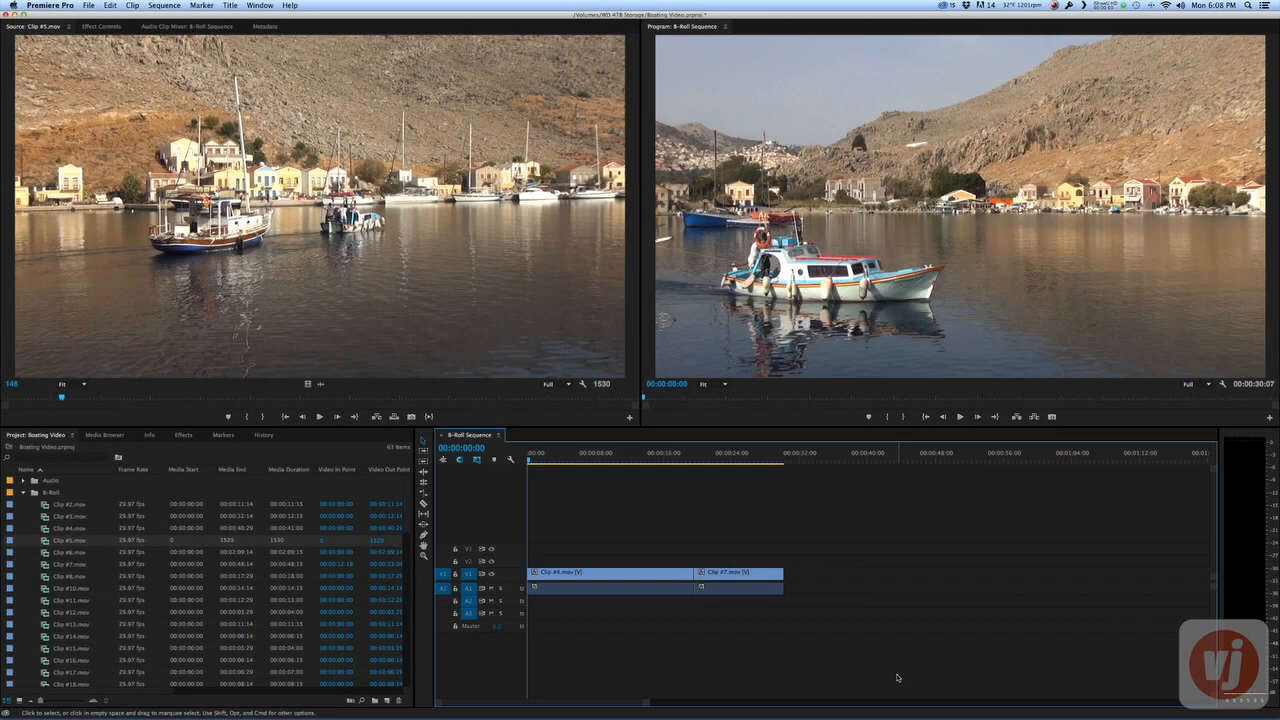
Mark In and Out points on Clip #5.mov in the source view and enable the V1 and A1 source patches
{"action": "key", "text": "shift"}
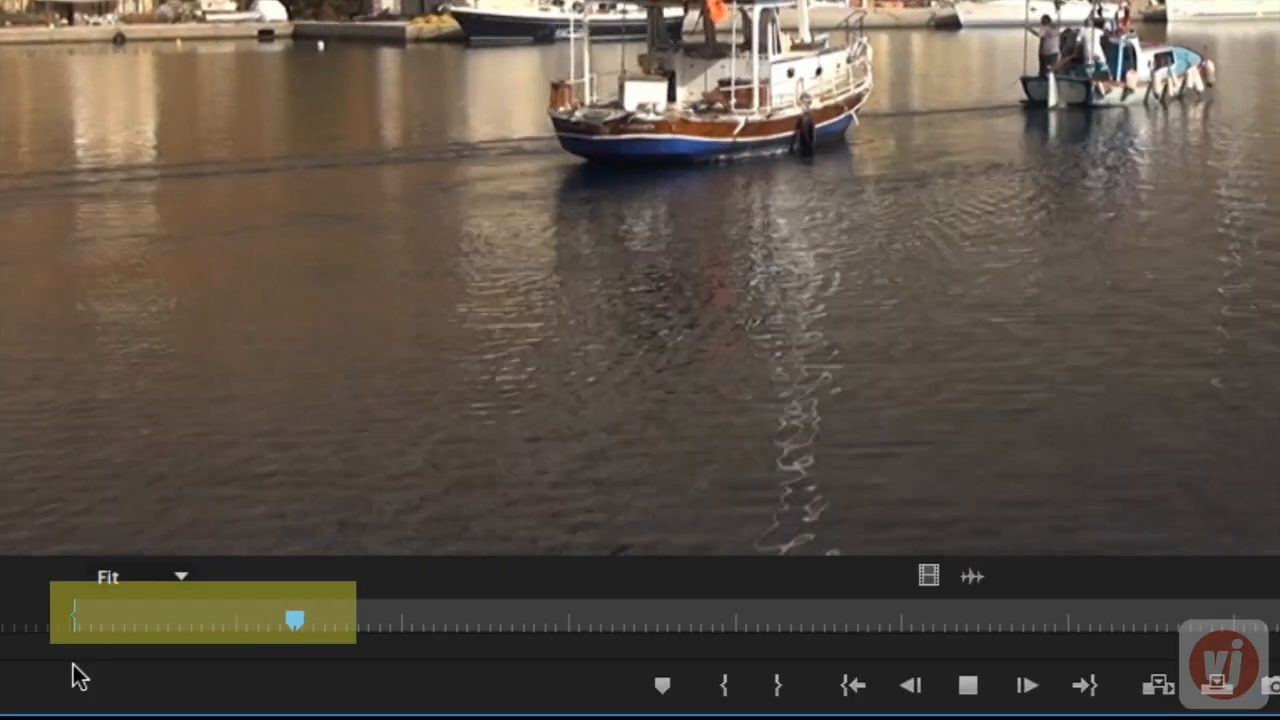
{"action": "key", "text": "space"}
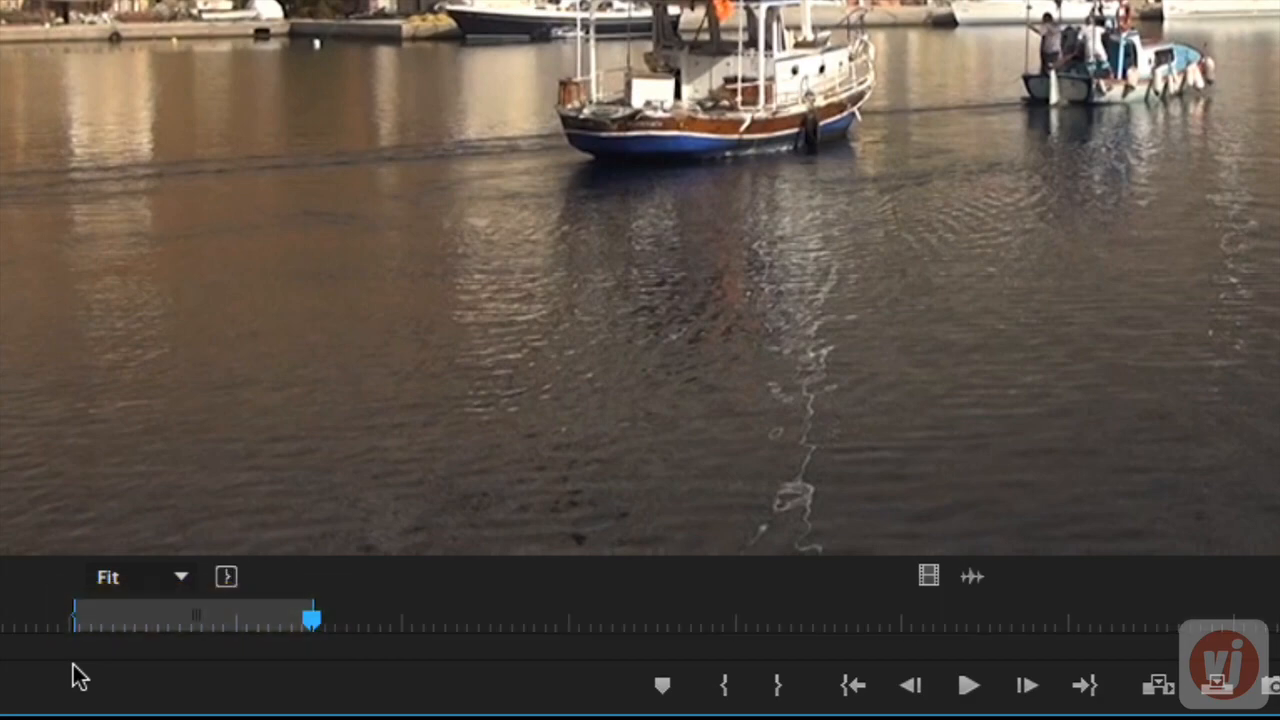
{"action": "left_click", "coordinate": [105, 470]}
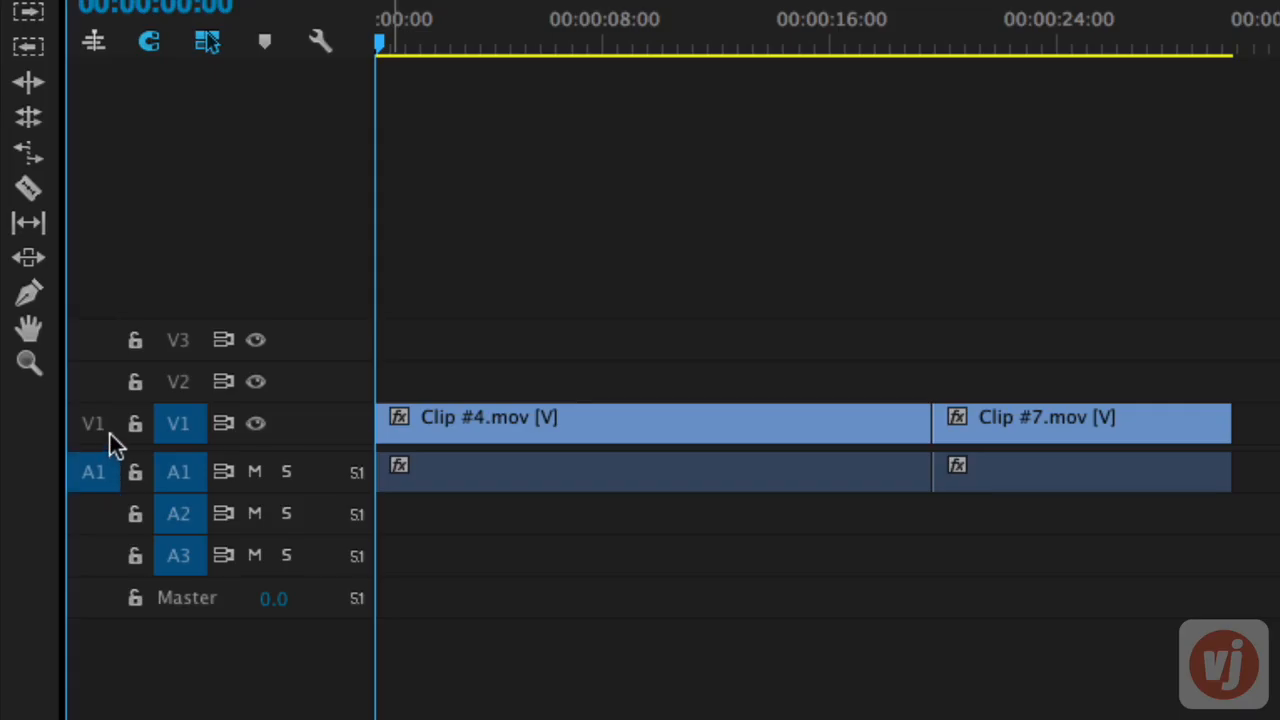
{"action": "left_click", "coordinate": [110, 434]}
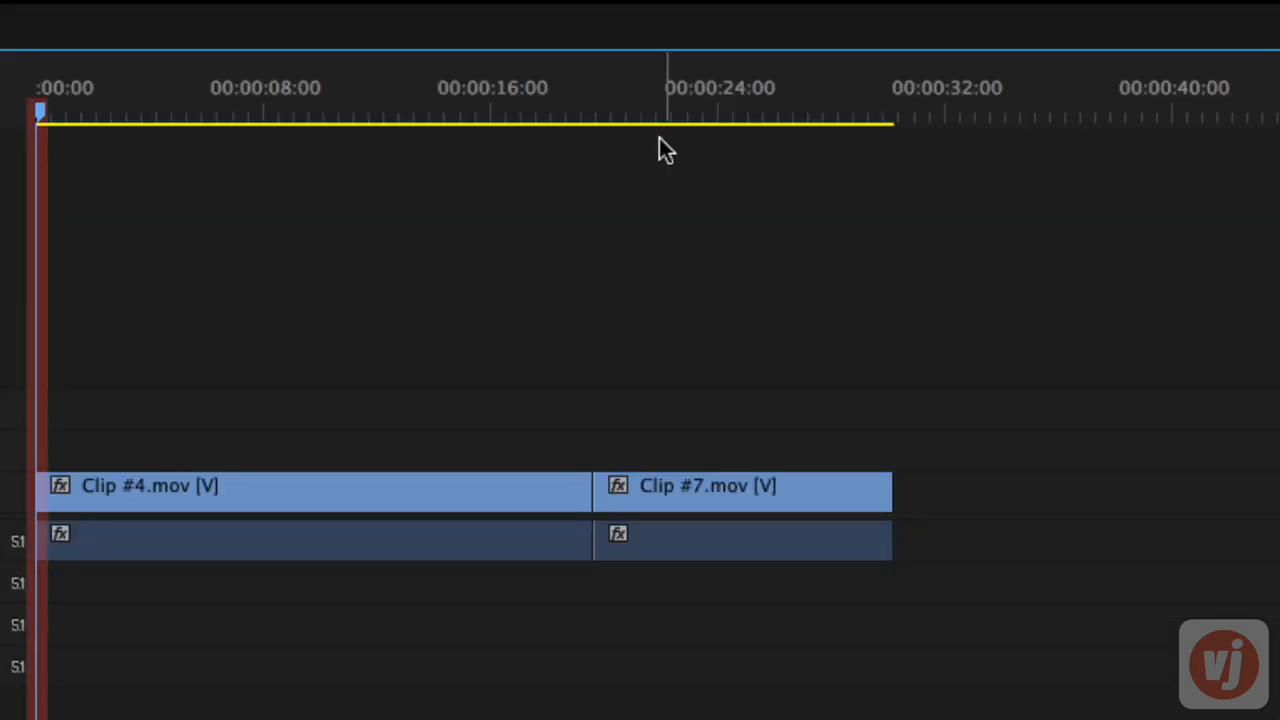
Jump the playhead to the cut between Clip #4.mov and Clip #7.mov, and return it to the sequence start
{"action": "key", "text": "Down"}
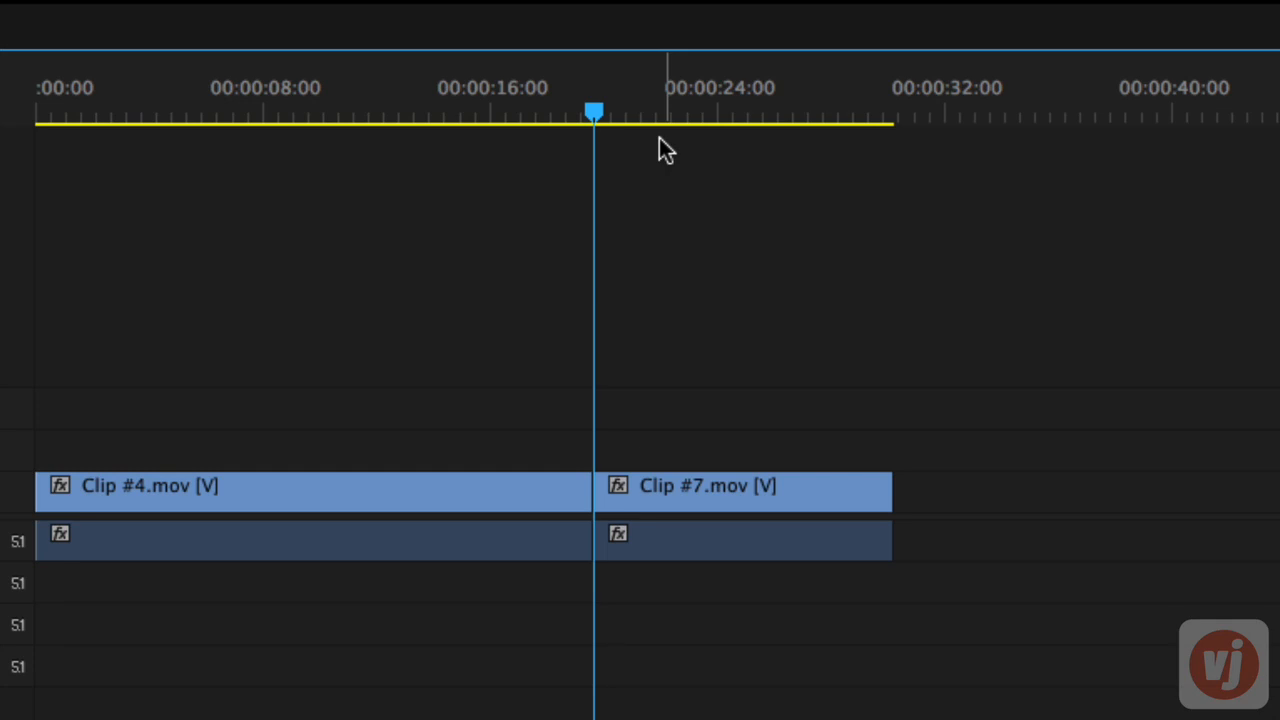
{"action": "key", "text": "Home"}
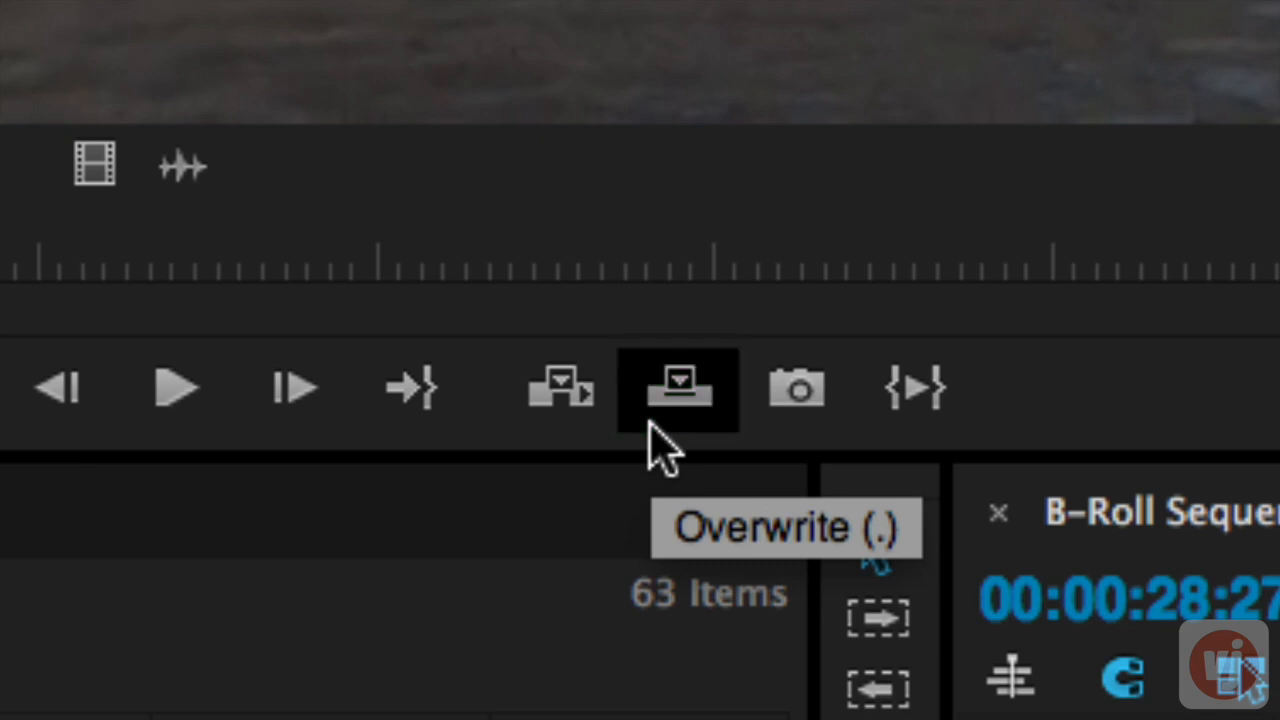
Insert the marked source clips at the playhead, including Clip #5.mov directly after Clip #7.mov
{"action": "left_click", "coordinate": [589, 420]}
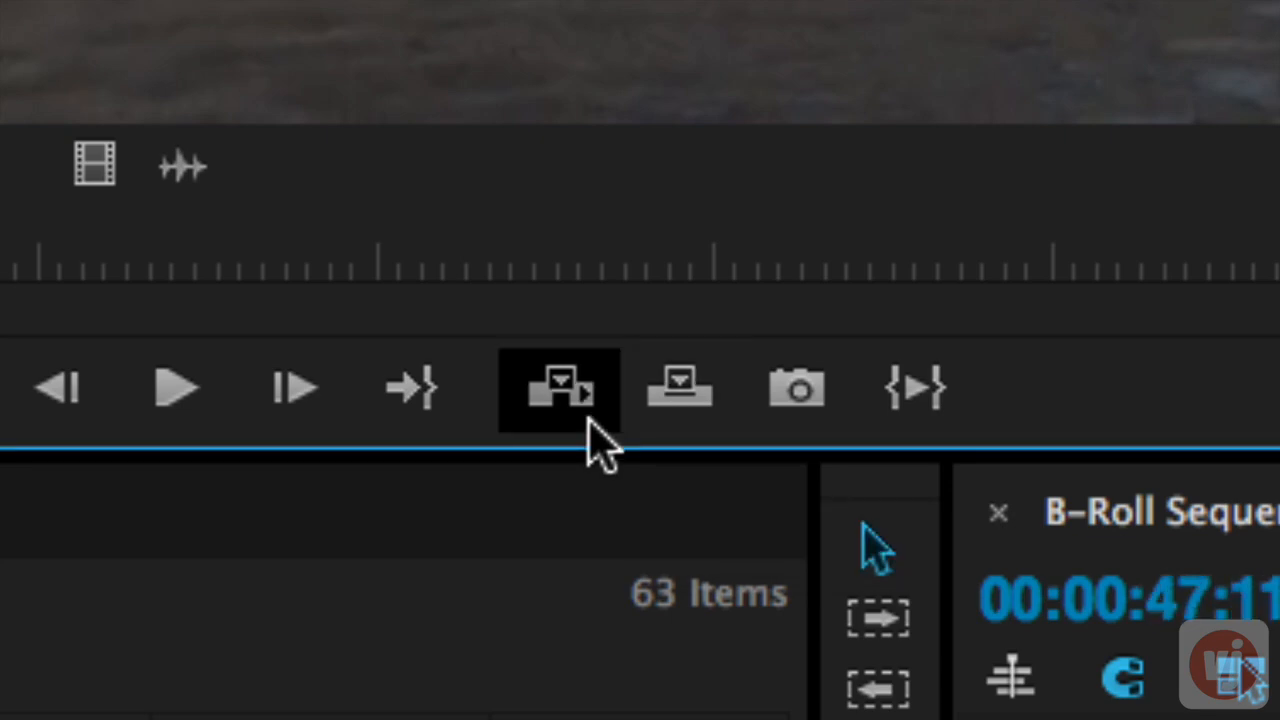
{"action": "left_click", "coordinate": [589, 420]}
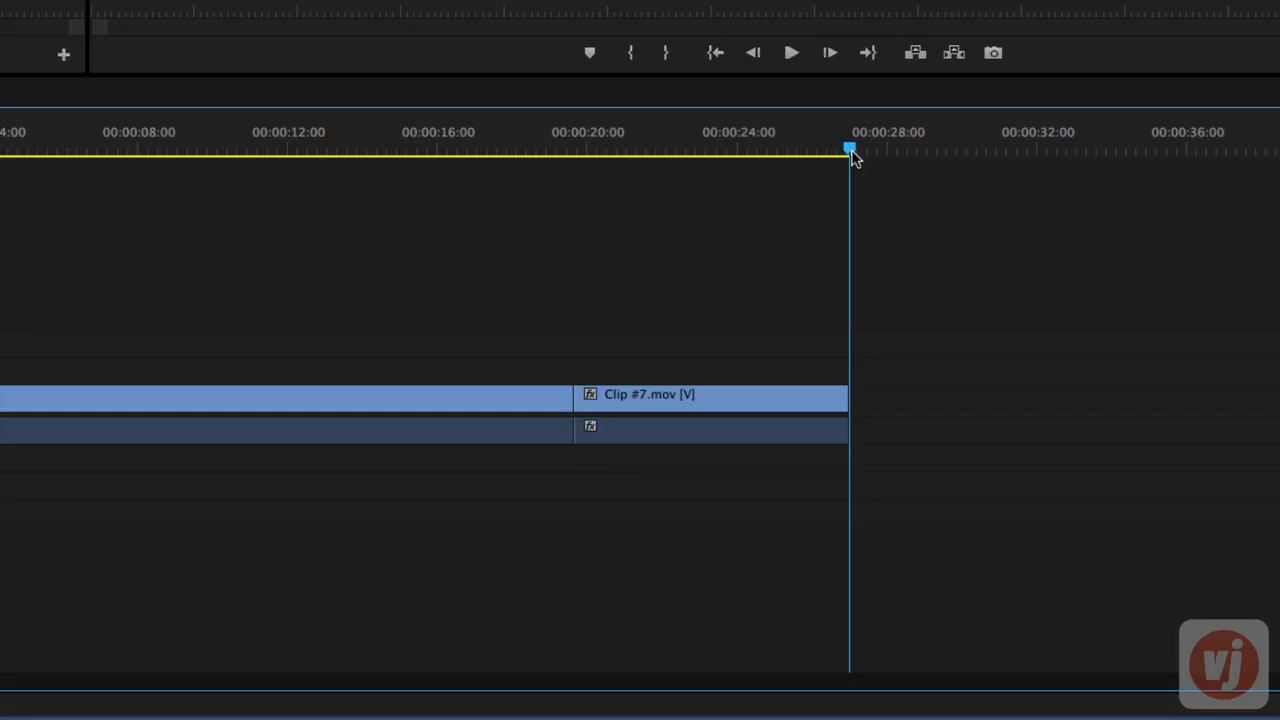
{"action": "key", "text": "comma"}
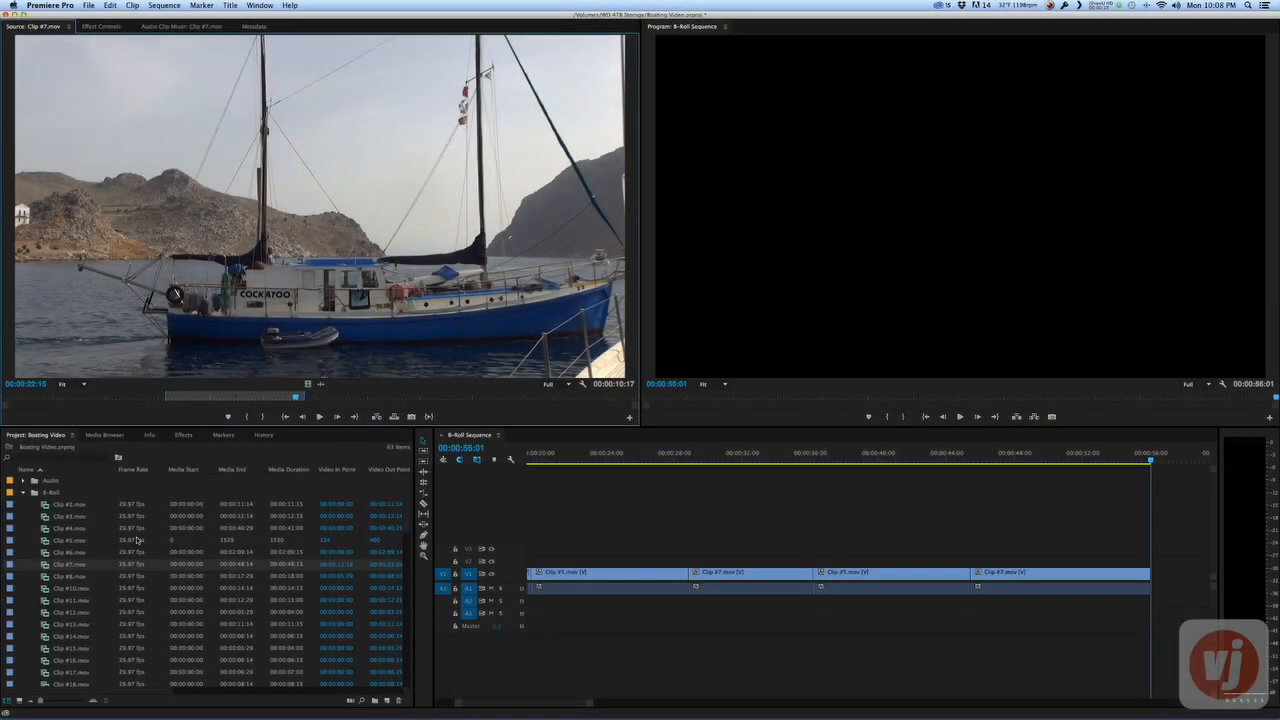
Open Clip #8.mov in the source view and insert its marked range at the end of the sequence
{"action": "double_click", "coordinate": [60, 577]}
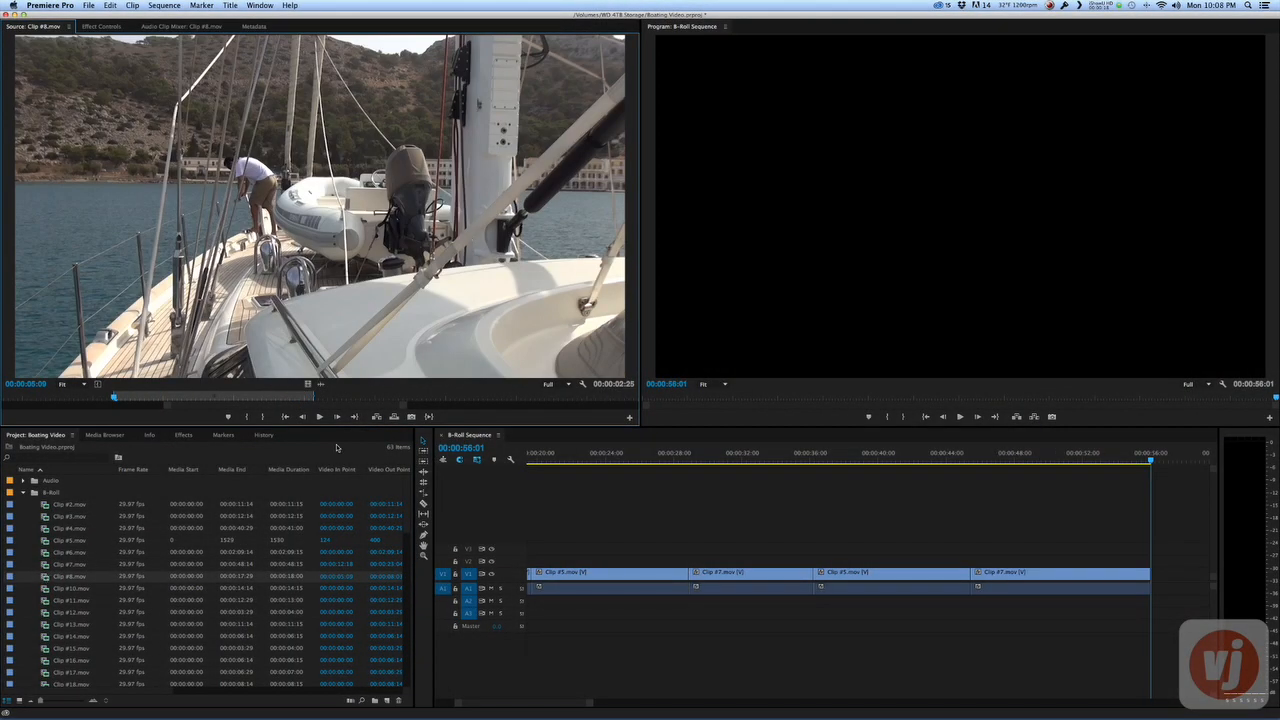
{"action": "left_click", "coordinate": [376, 416]}
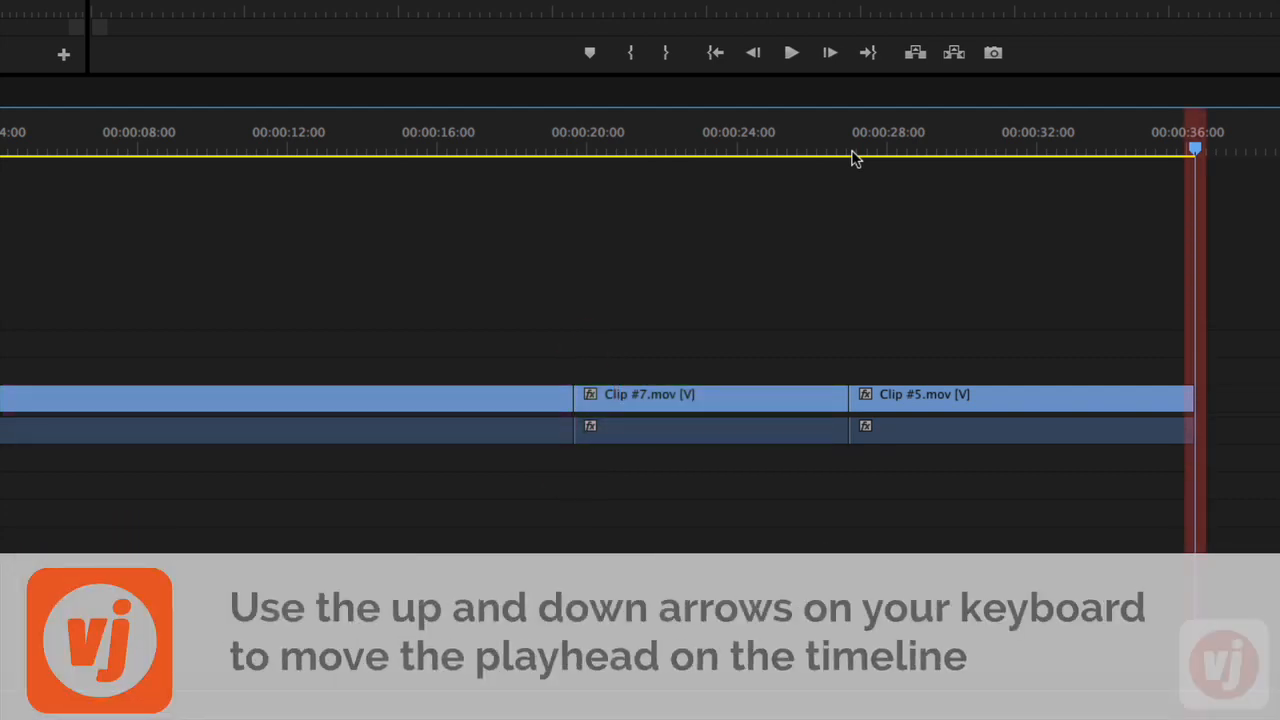
Step the playhead back and forth between edit points, ending at the cut before Clip #7.mov, and insert the source clip there
{"action": "key", "text": "Up"}
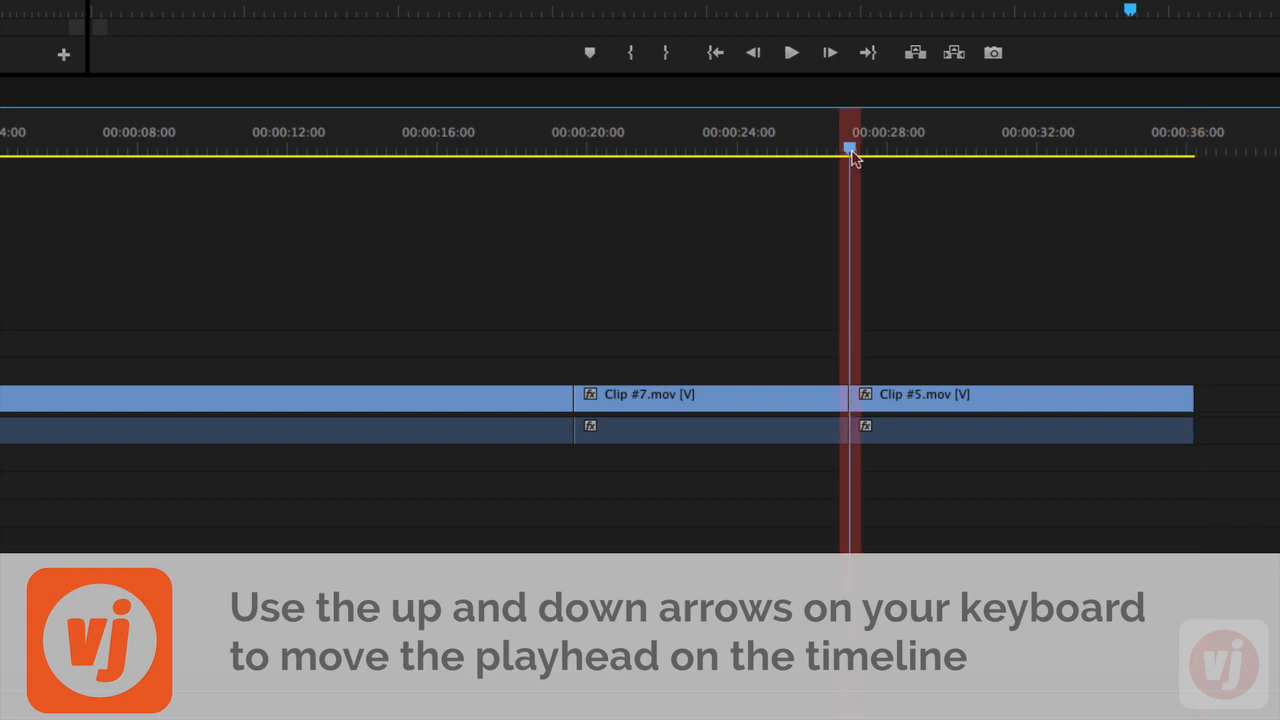
{"action": "key", "text": "Up"}
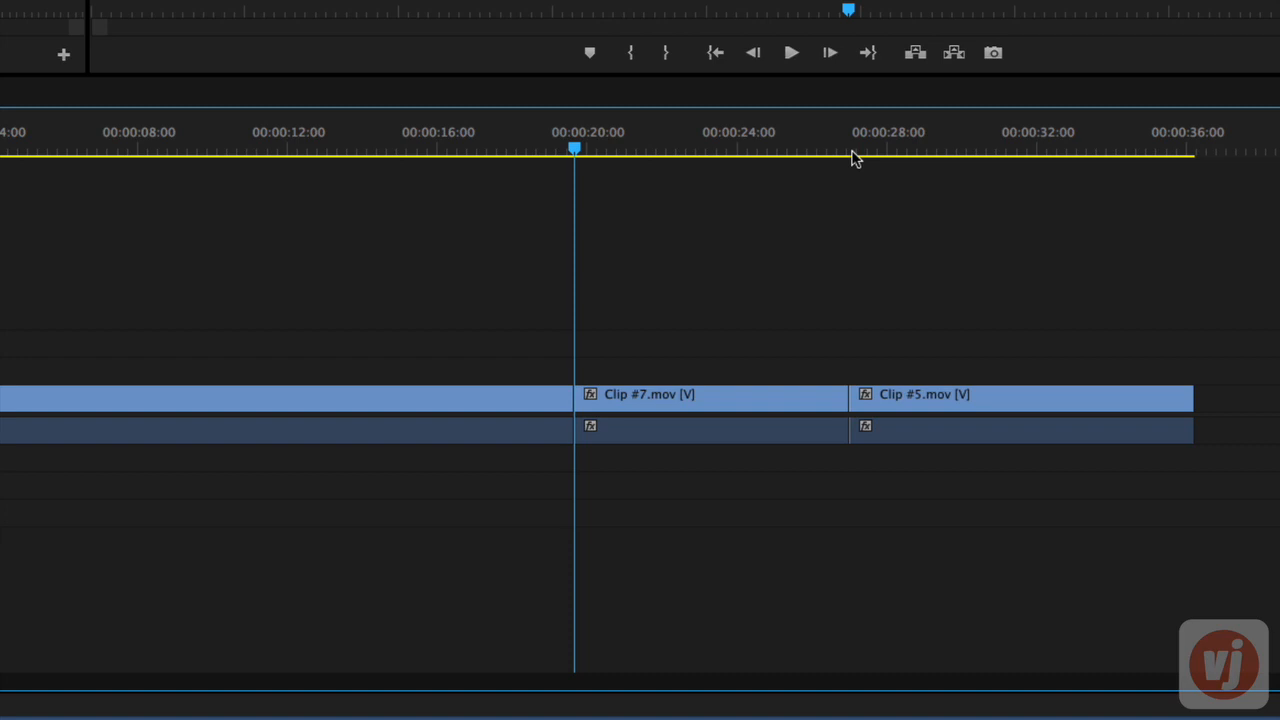
{"action": "key", "text": "Down"}
{"action": "key", "text": "Down"}
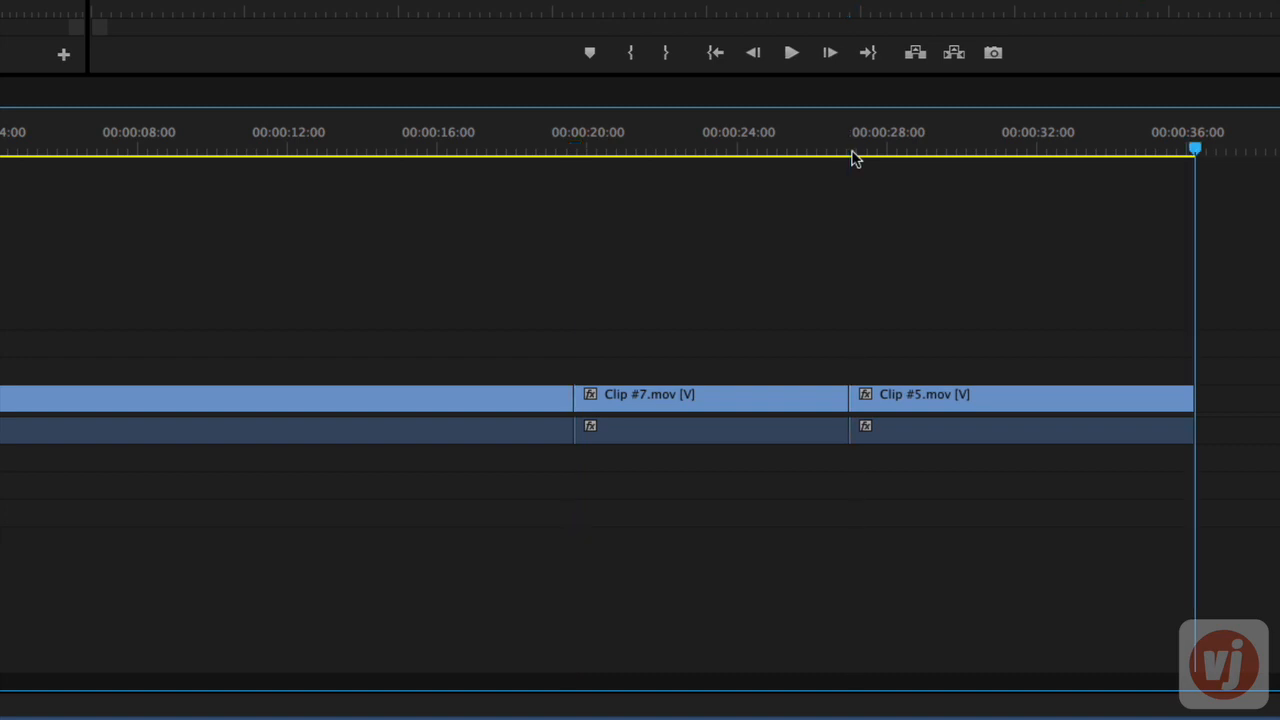
{"action": "key", "text": "Up"}
{"action": "key", "text": "Up"}
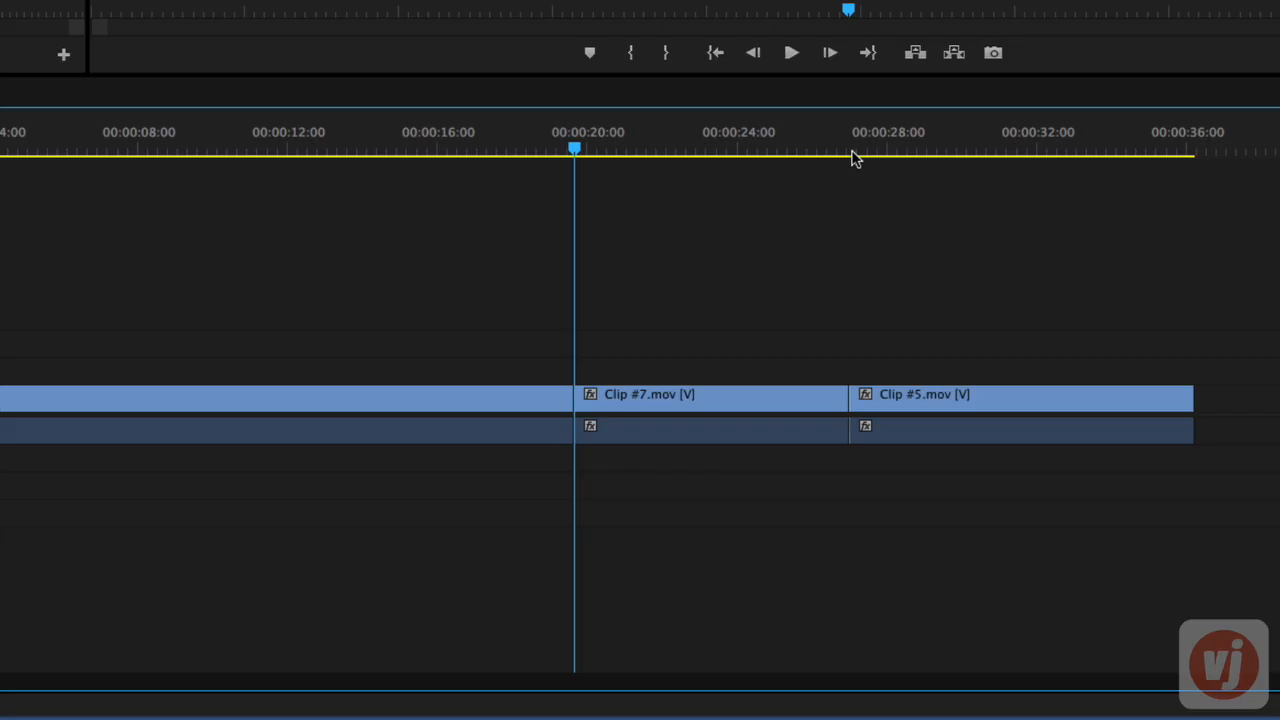
{"action": "key", "text": "comma"}
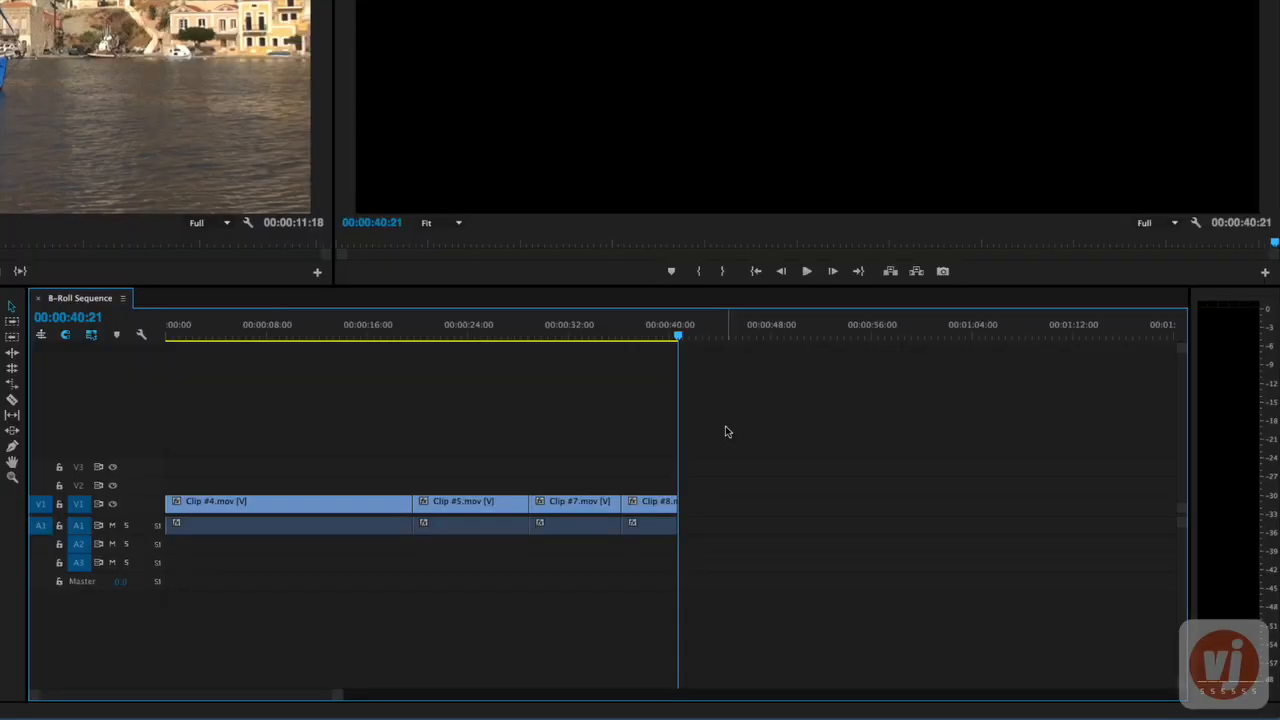
Move the playhead back three edit points from the end of the sequence and overwrite there with the marked source clip
{"action": "key", "text": "Up"}
{"action": "key", "text": "Up"}
{"action": "key", "text": "Up"}
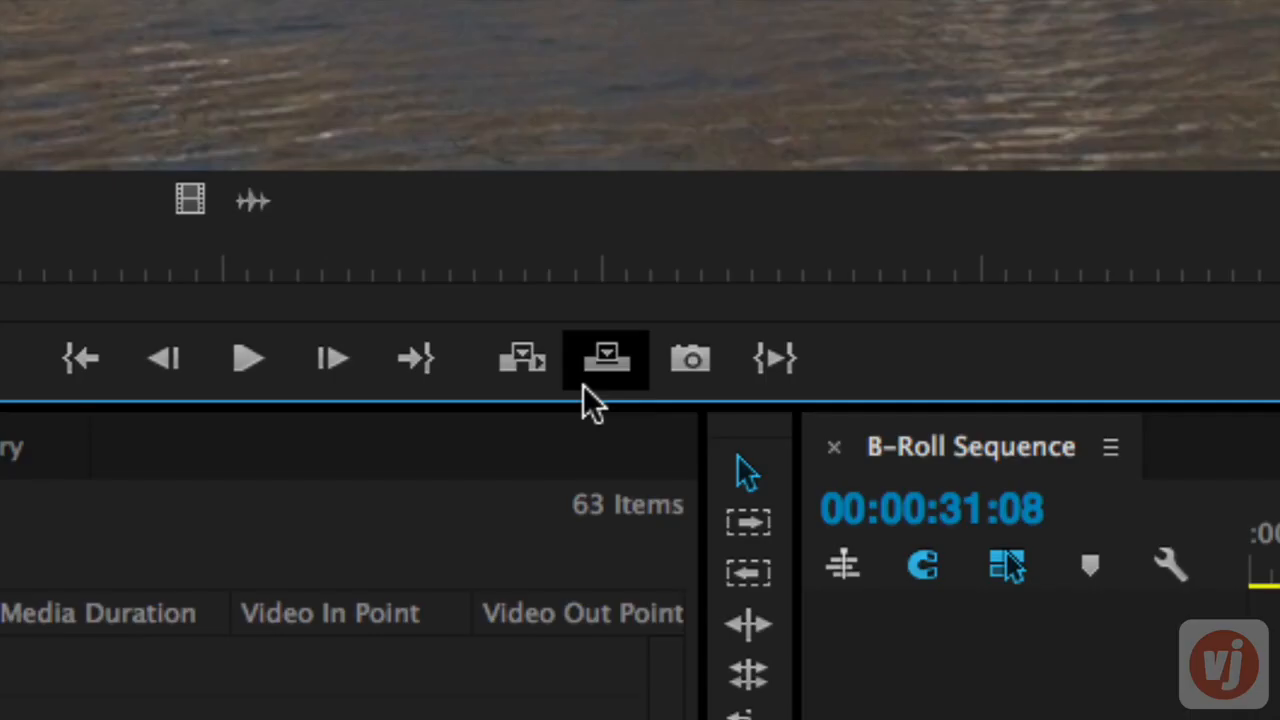
{"action": "left_click", "coordinate": [586, 386]}
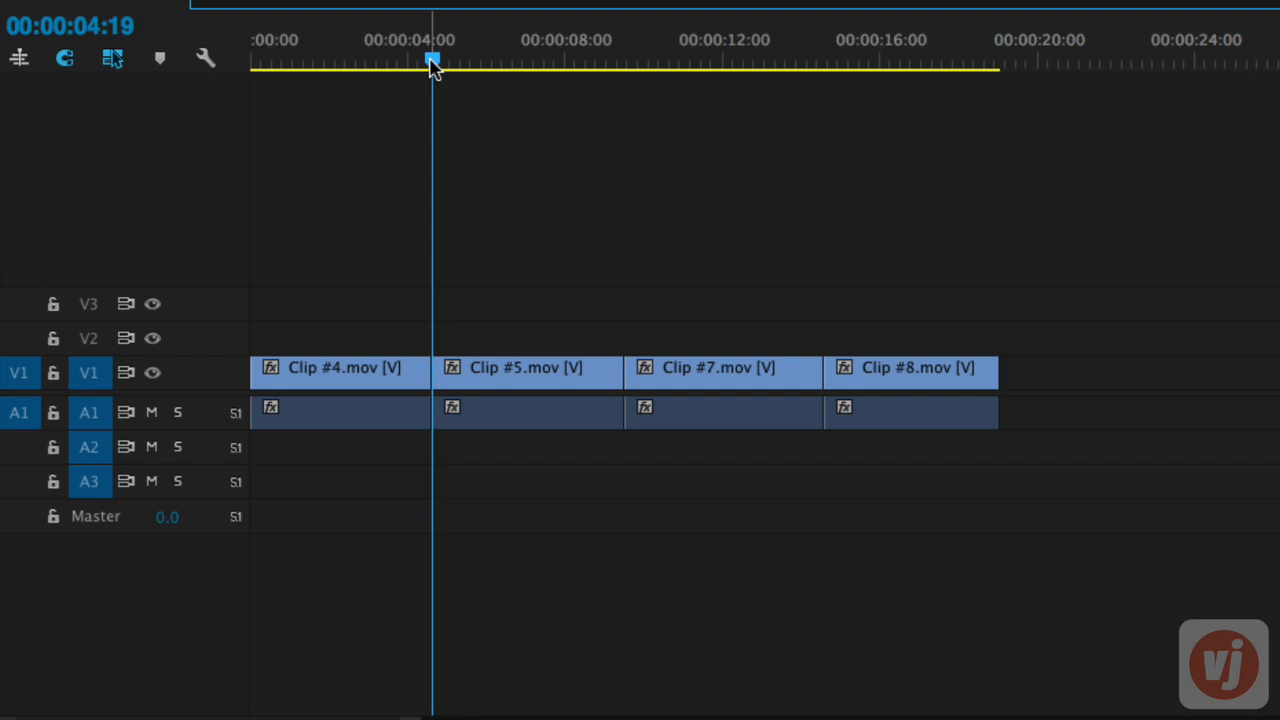
Return the playhead to the start of the B-Roll Sequence and play back the assembled clips
{"action": "left_click_drag", "start_coordinate": [433, 62], "coordinate": [252, 78]}
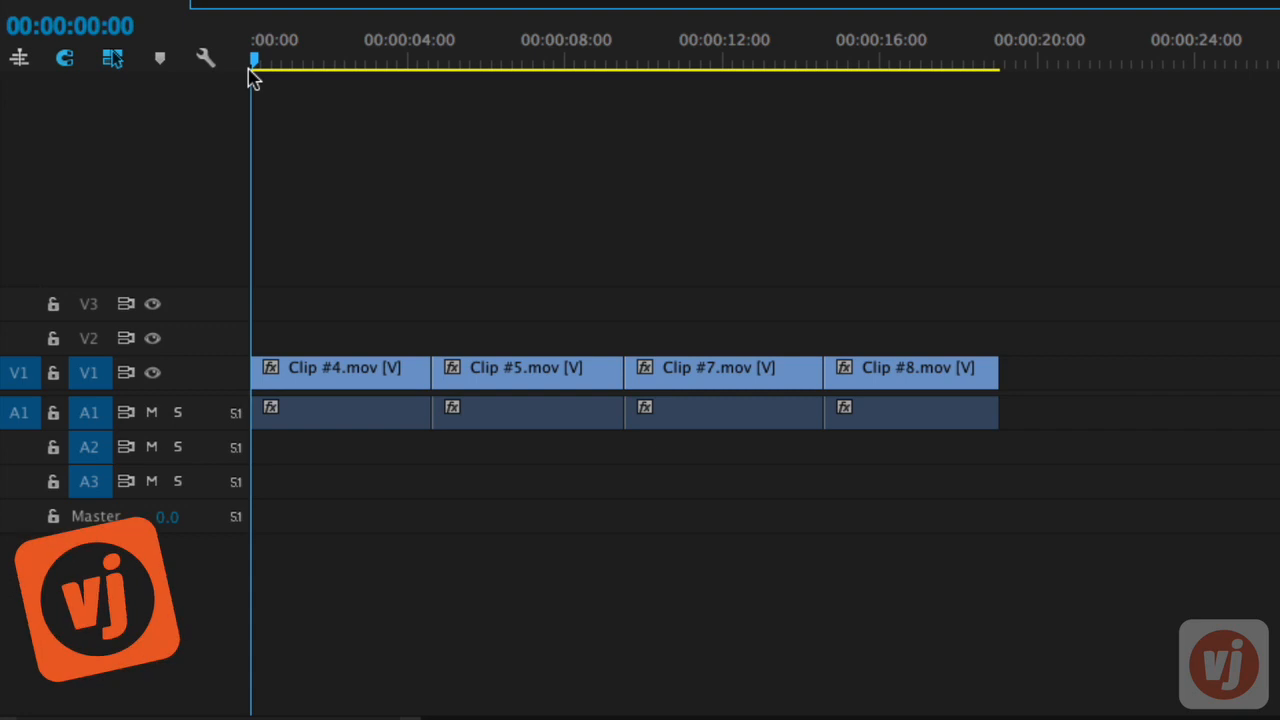
{"action": "key", "text": "space"}
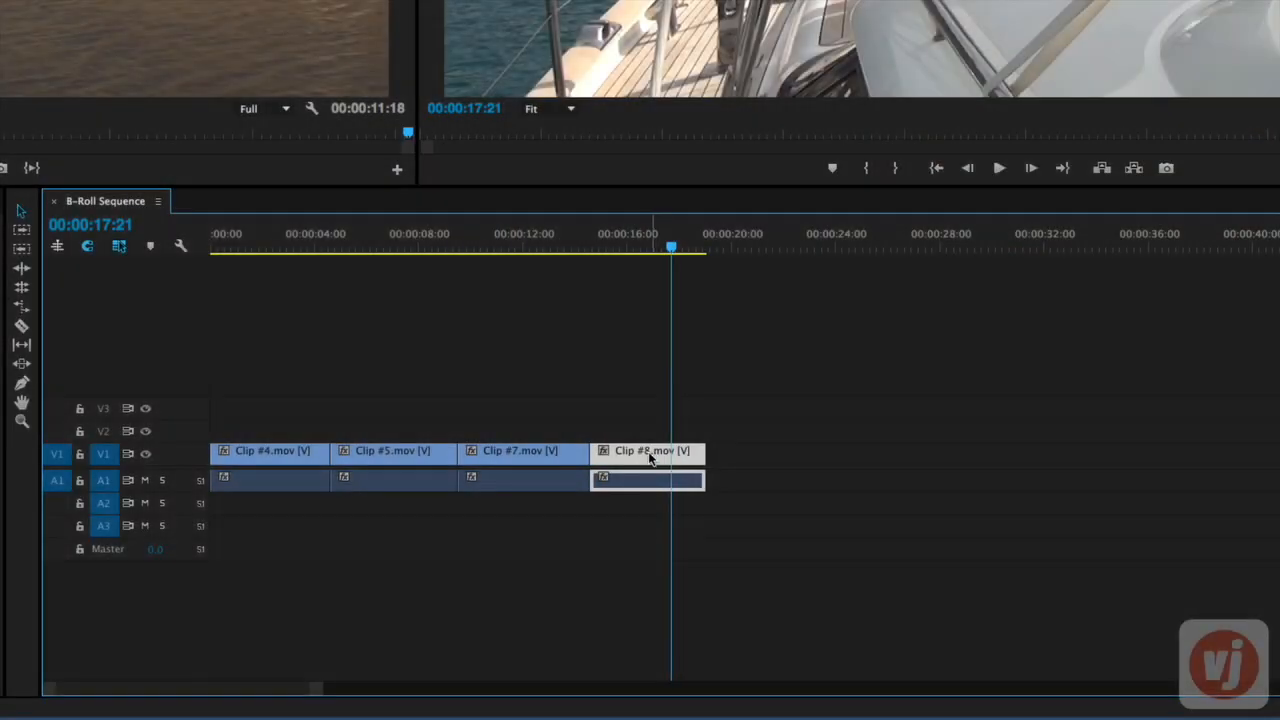
Move Clip #8.mov later in the sequence to leave a gap, and extend the end of Clip #7.mov to fill it
{"action": "left_click_drag", "start_coordinate": [657, 455], "coordinate": [751, 459]}
{"action": "left_click_drag", "start_coordinate": [590, 453], "coordinate": [671, 453]}
Delete Clip #5.mov, and shift Clip #7.mov and Clip #8.mov together to close the gap after Clip #4.mov
{"action": "left_click", "coordinate": [423, 480]}
{"action": "key", "text": "Delete"}
{"action": "left_click_drag", "start_coordinate": [460, 411], "coordinate": [588, 457]}
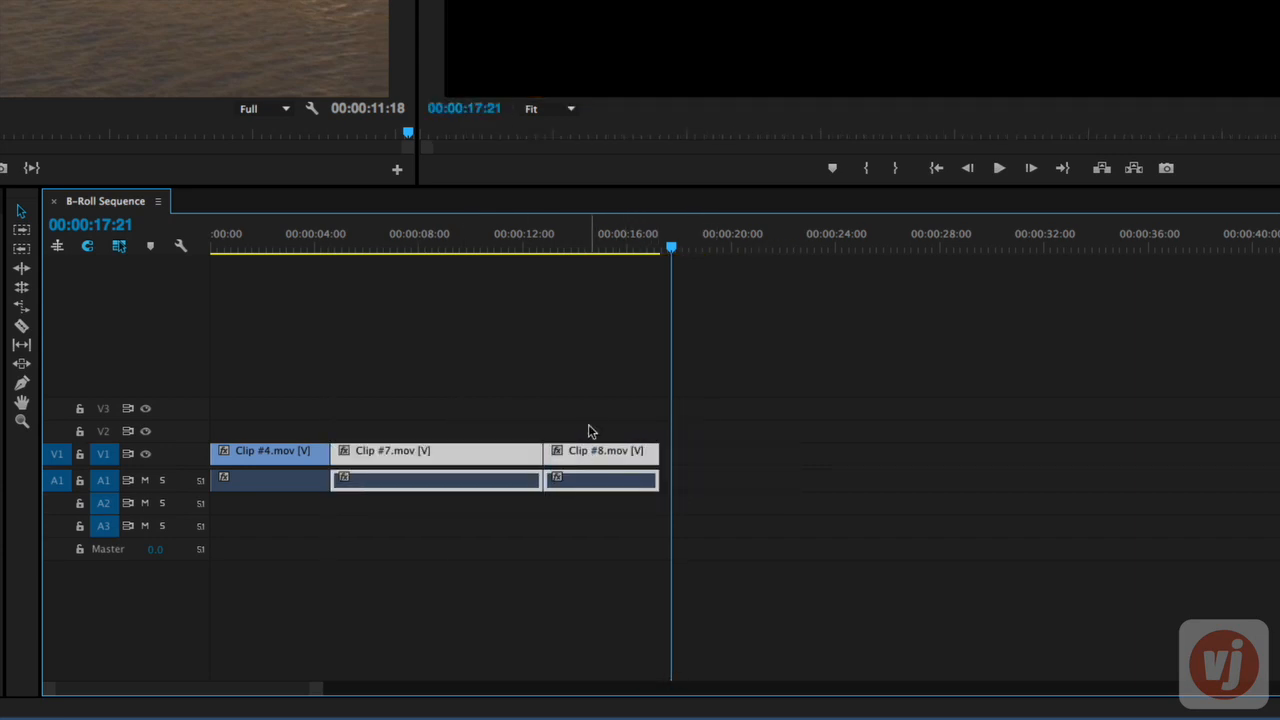
Undo the gap closing, the Clip #5.mov deletion, the Clip #7.mov extension and the Clip #8.mov move
{"action": "key", "text": "ctrl+z"}
{"action": "key", "text": "ctrl+z"}
{"action": "key", "text": "ctrl+z"}
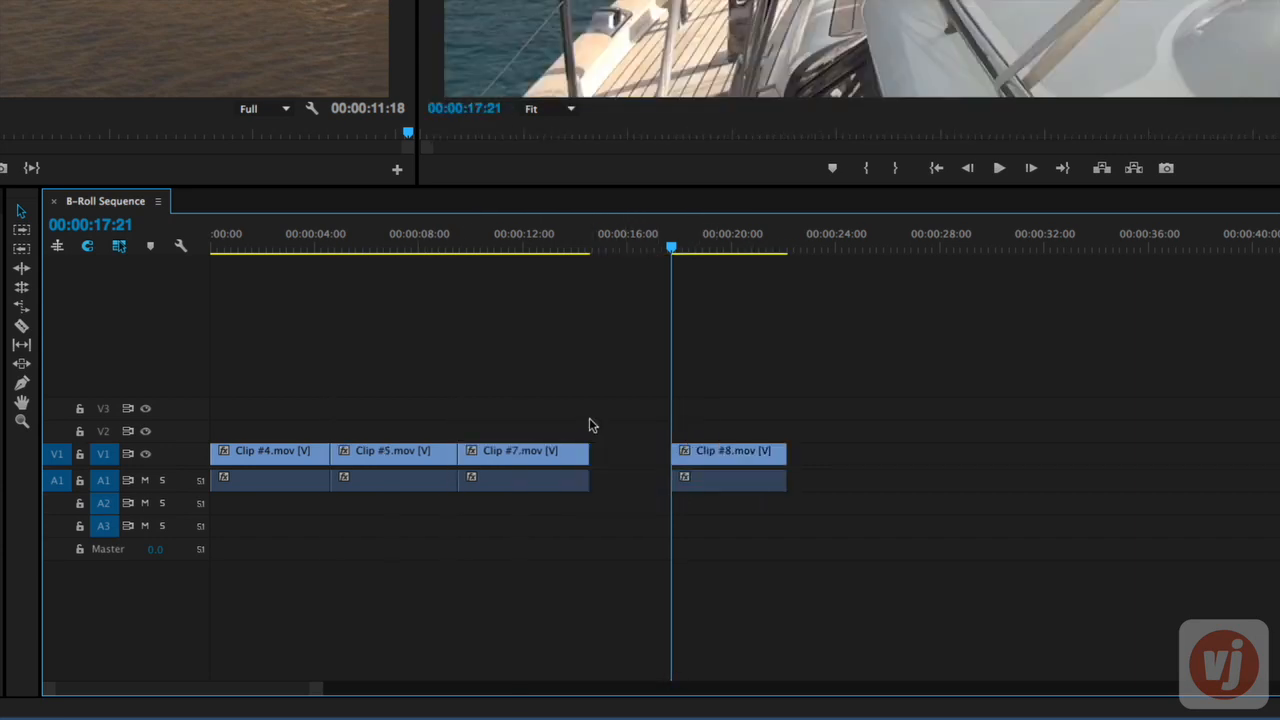
{"action": "key", "text": "ctrl+z"}
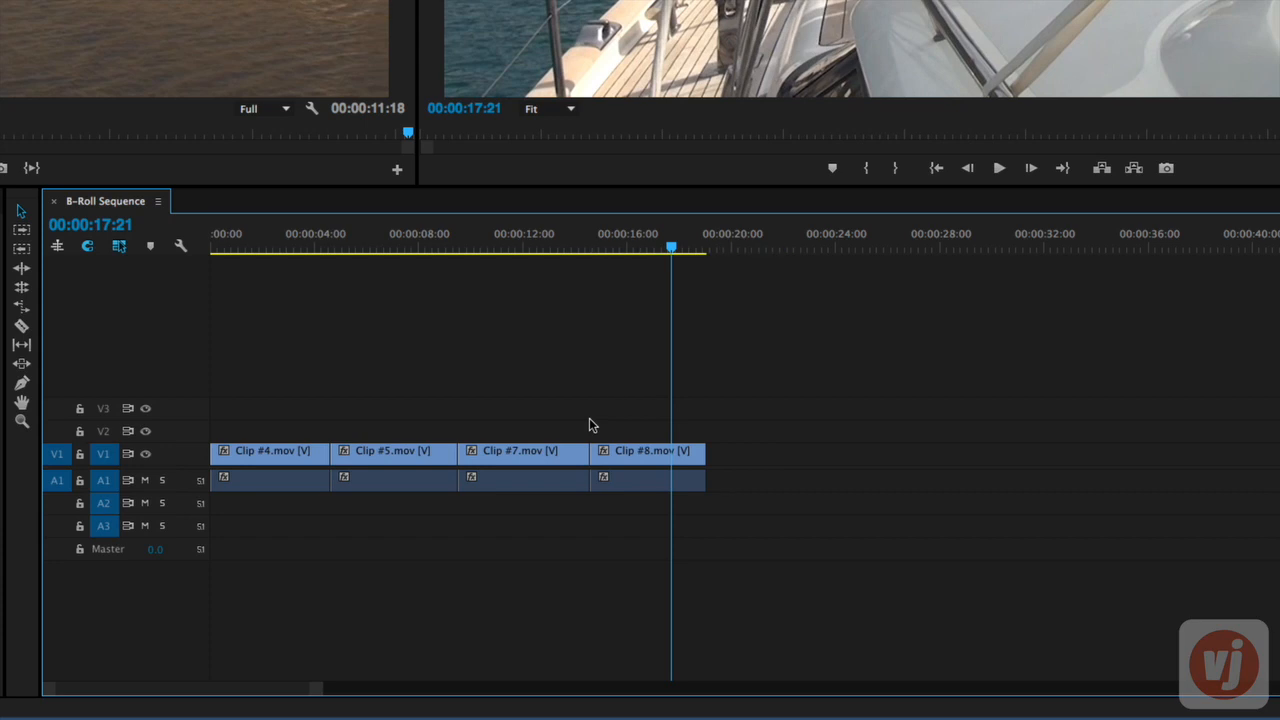